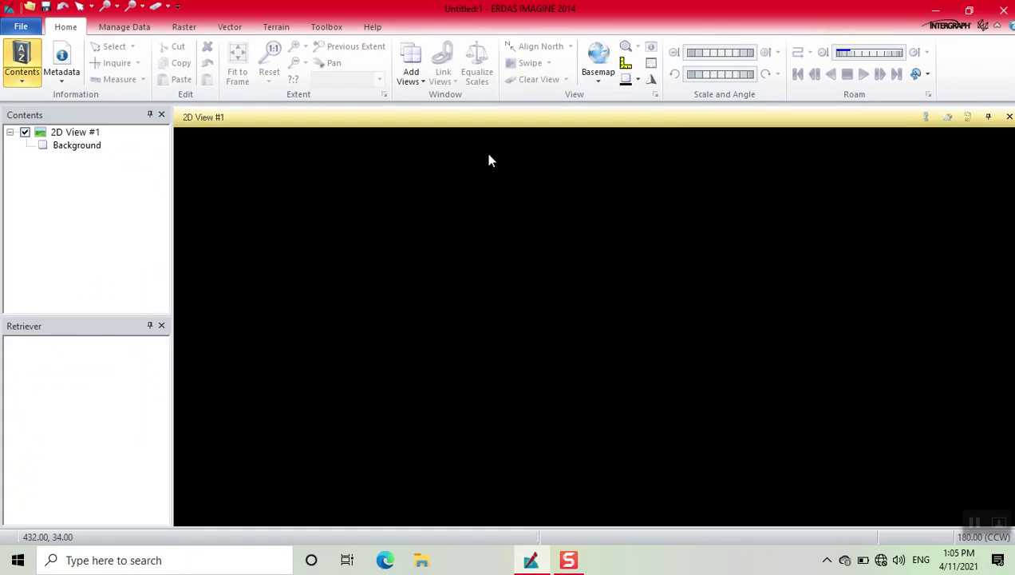
Step: Start adding a raster layer and browse to the Image Processing lab-1 folder inside 6th Semester on drive D (F:)
left_click(21, 28)
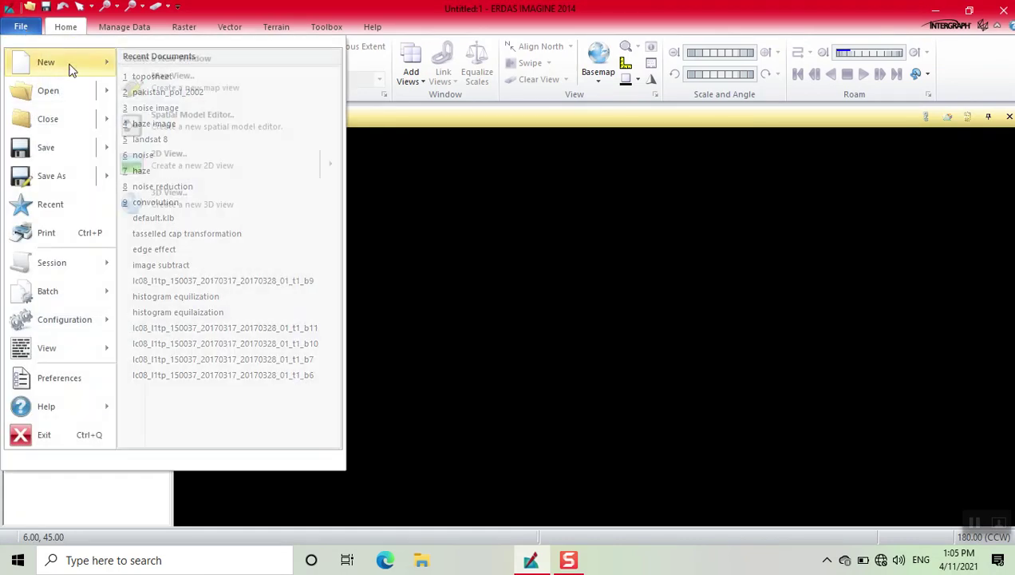
mouse_move(63, 87)
left_click(177, 91)
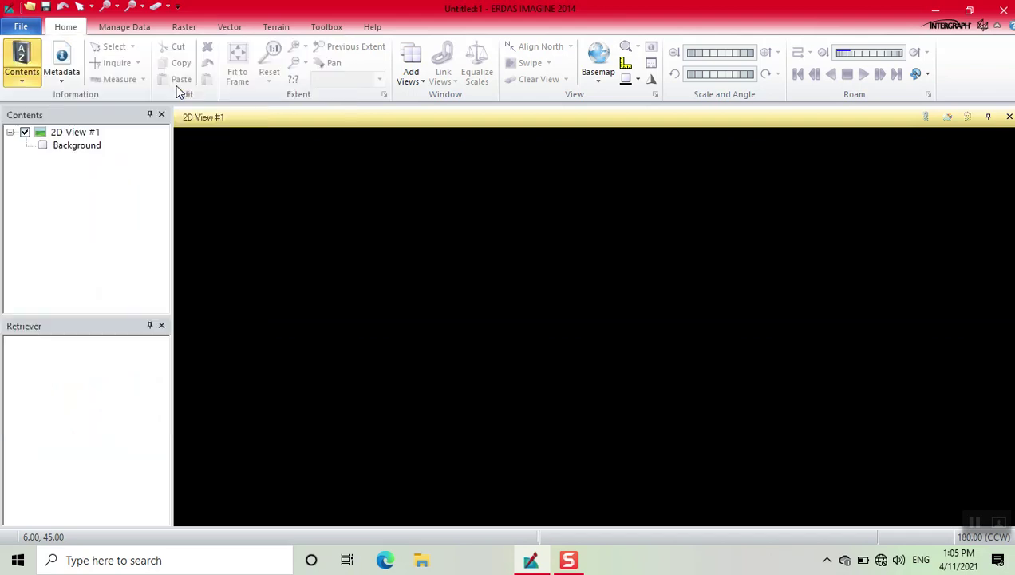
left_click(431, 186)
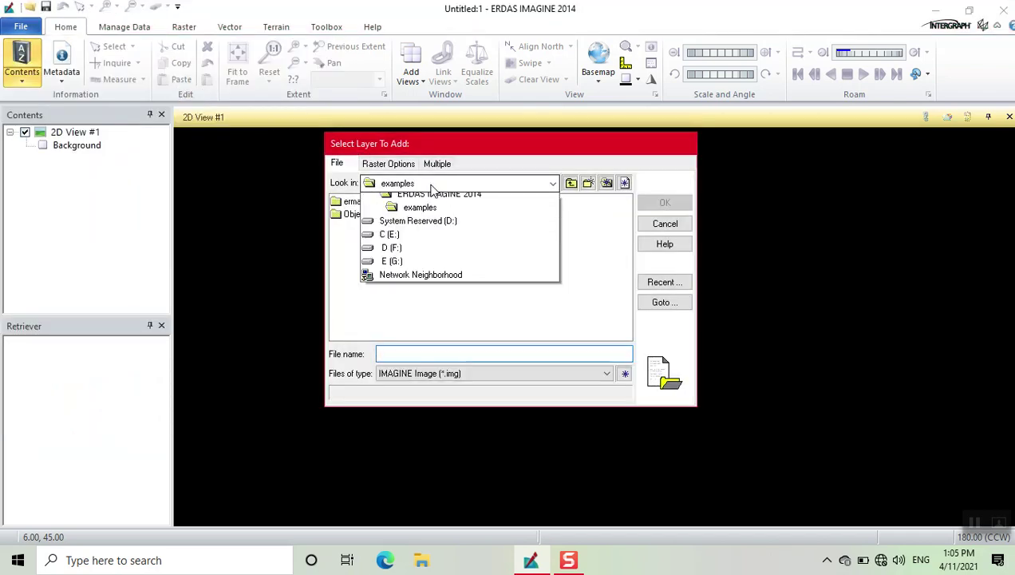
left_click(409, 294)
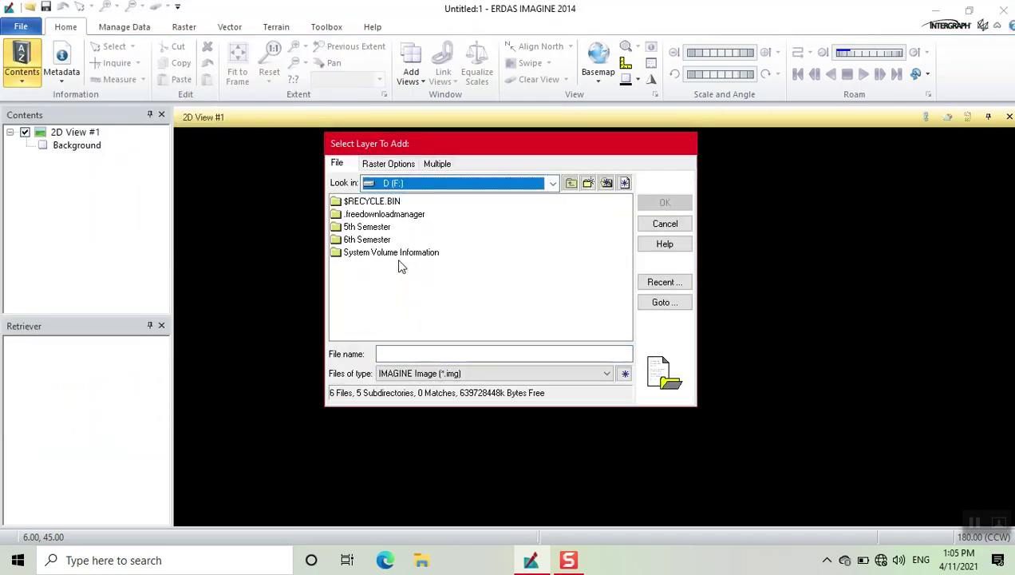
double_click(389, 239)
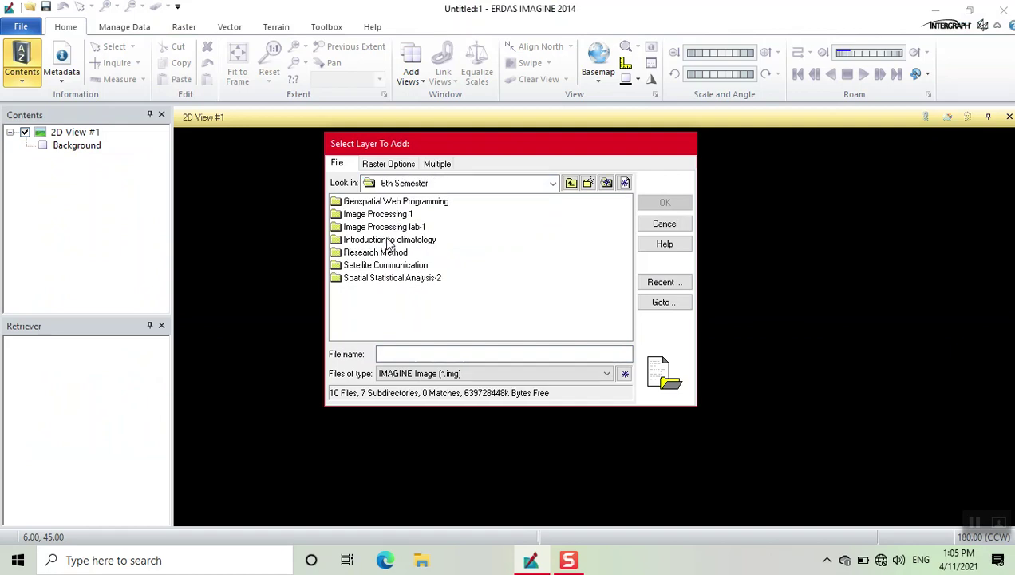
double_click(382, 227)
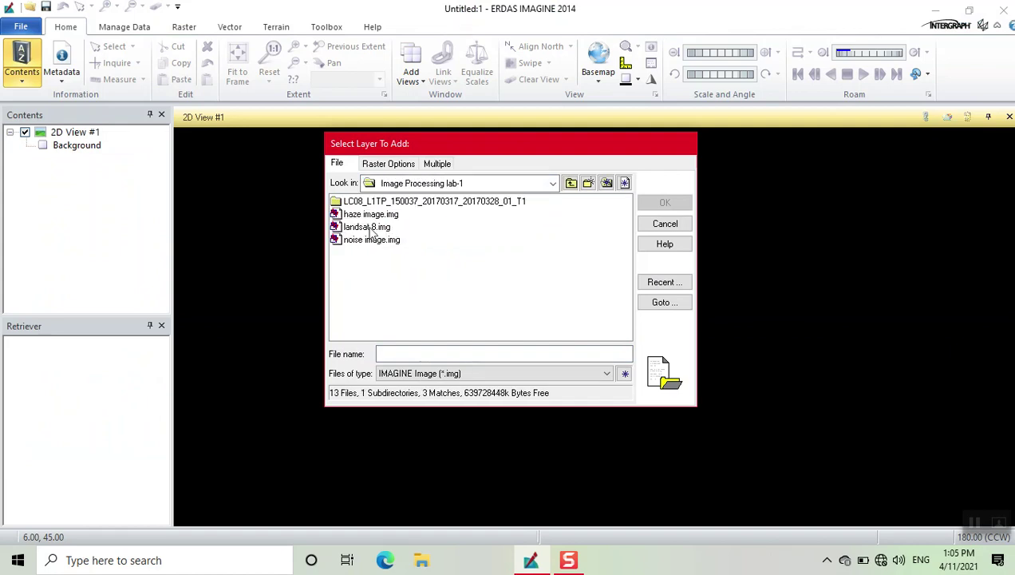
Step: Filter the files to the JFIF format, add pakistan_pol_2002.jpg to the 2D view and compute its pyramid layers
left_click(456, 372)
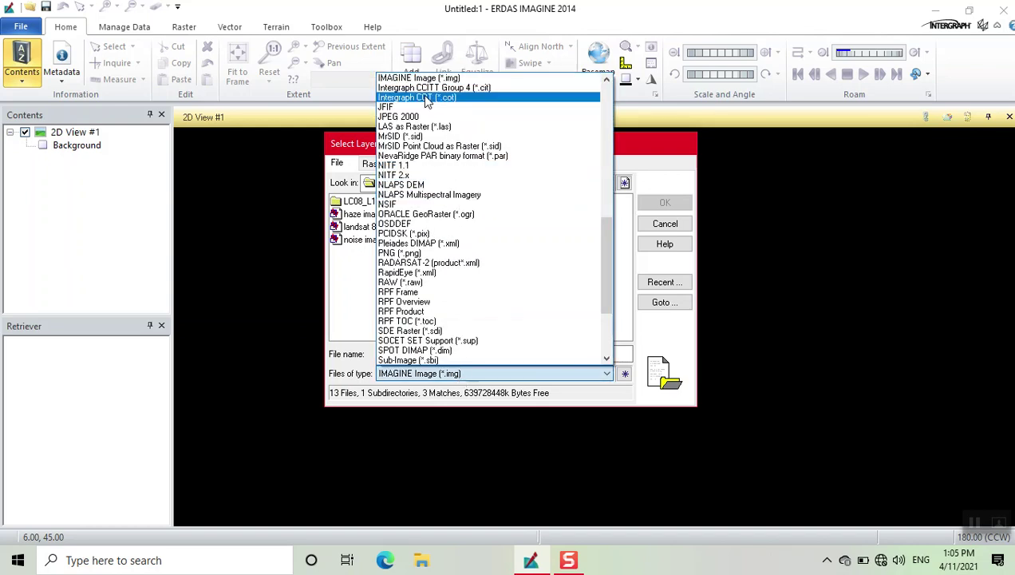
left_click(428, 109)
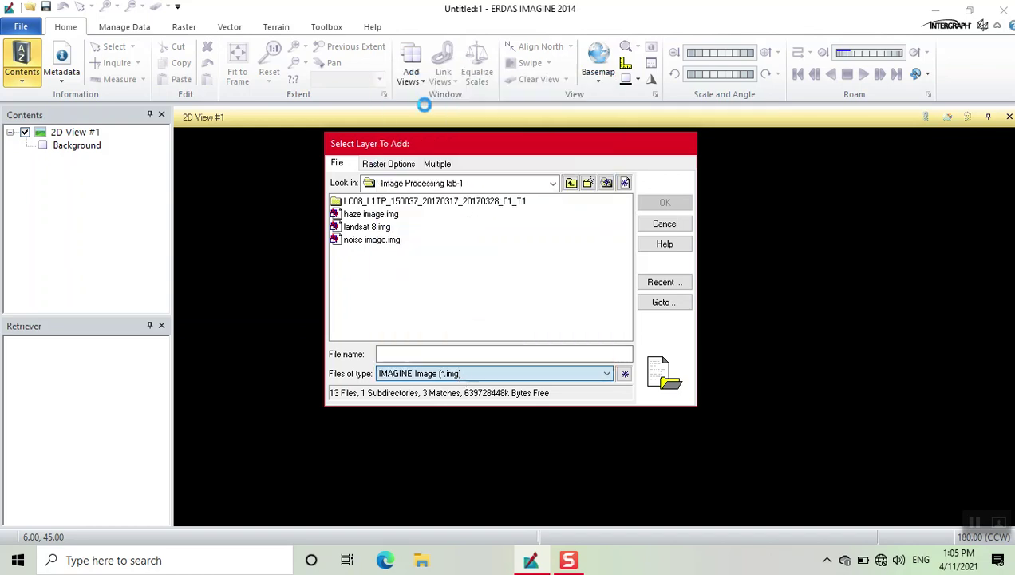
double_click(398, 215)
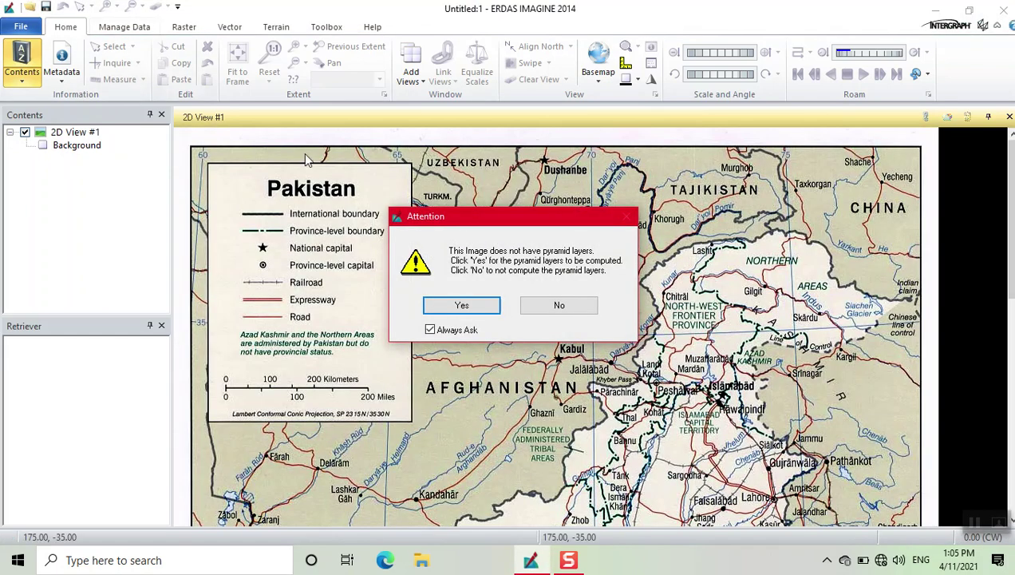
left_click(465, 303)
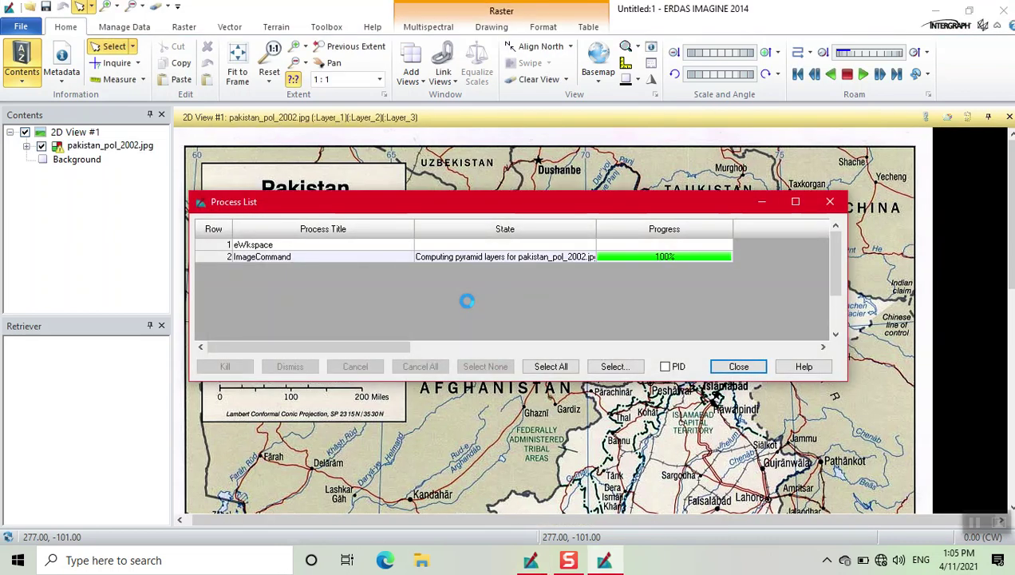
left_click(737, 367)
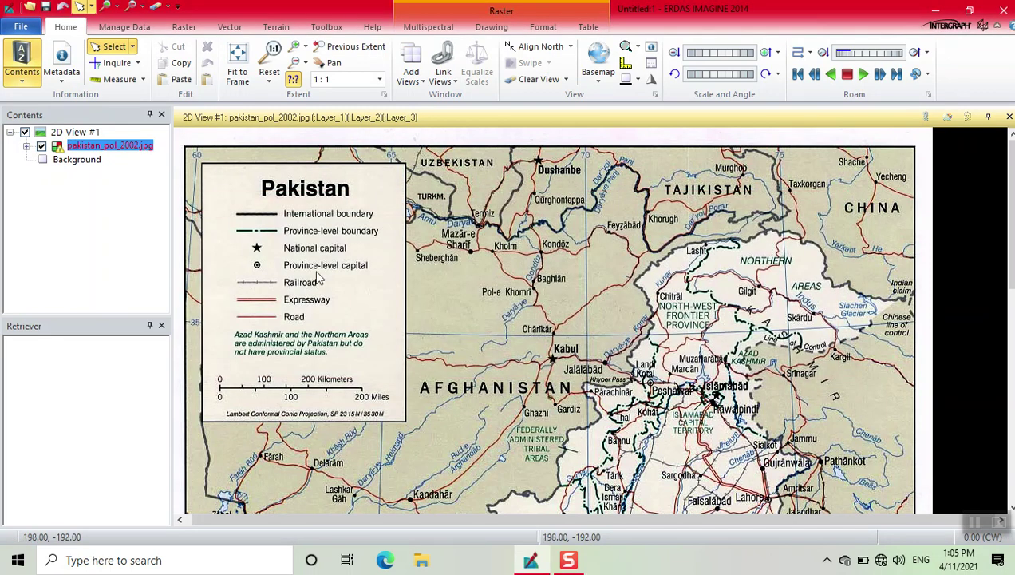
Step: Correct the missing-pyramids alert on the pakistan_pol_2002.jpg layer and review the image's metadata
right_click(89, 150)
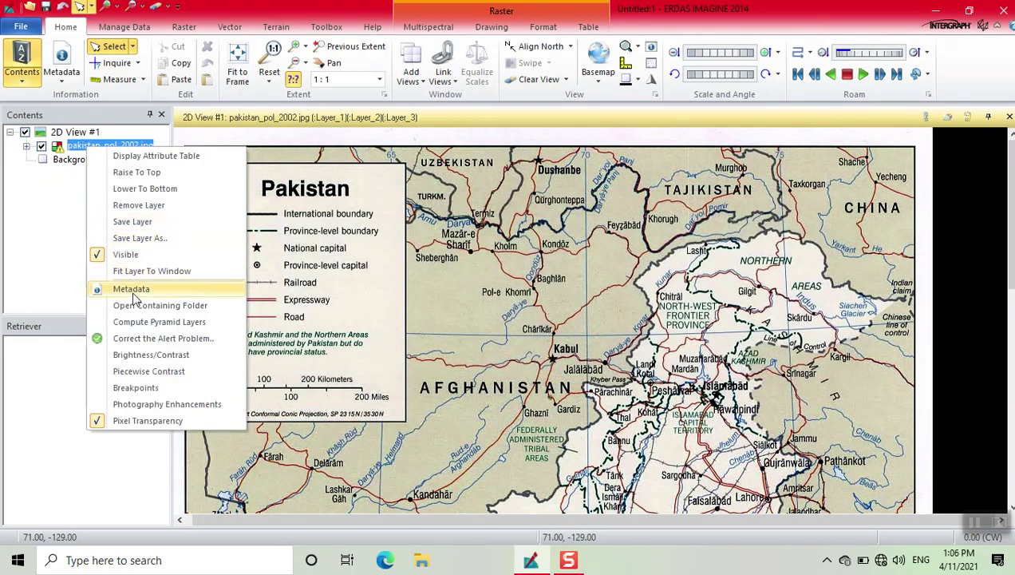
left_click(140, 338)
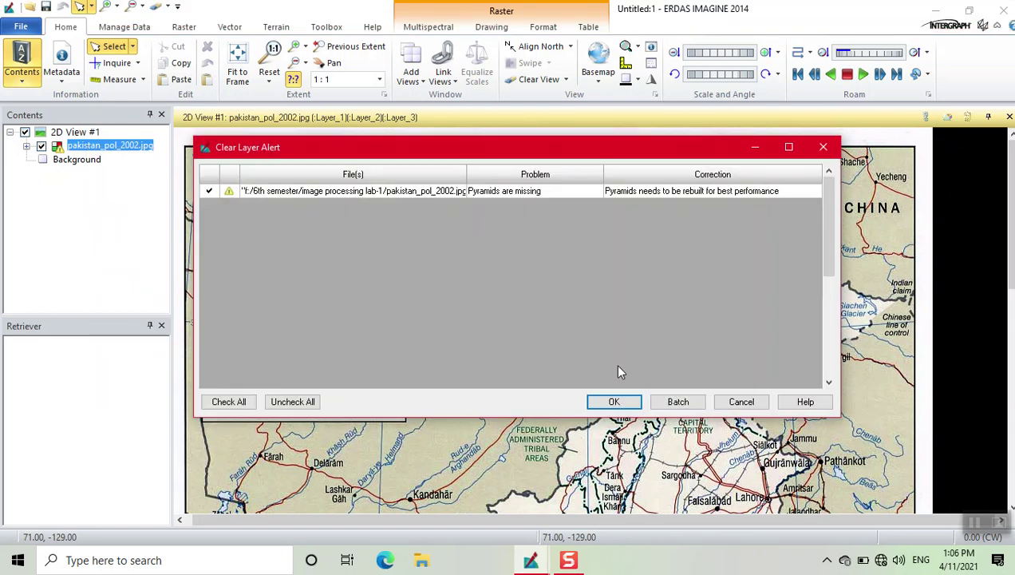
left_click(614, 406)
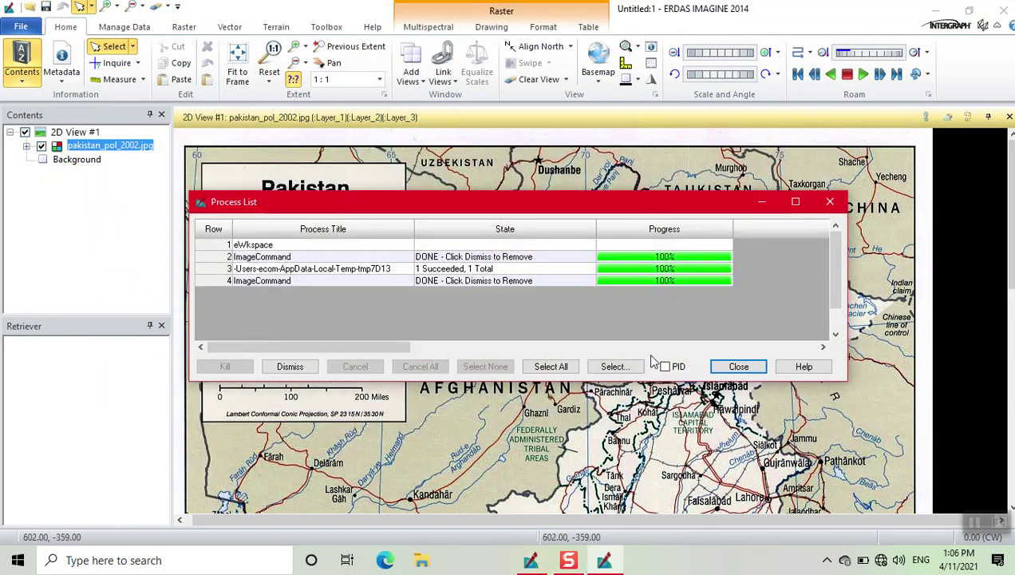
left_click(739, 366)
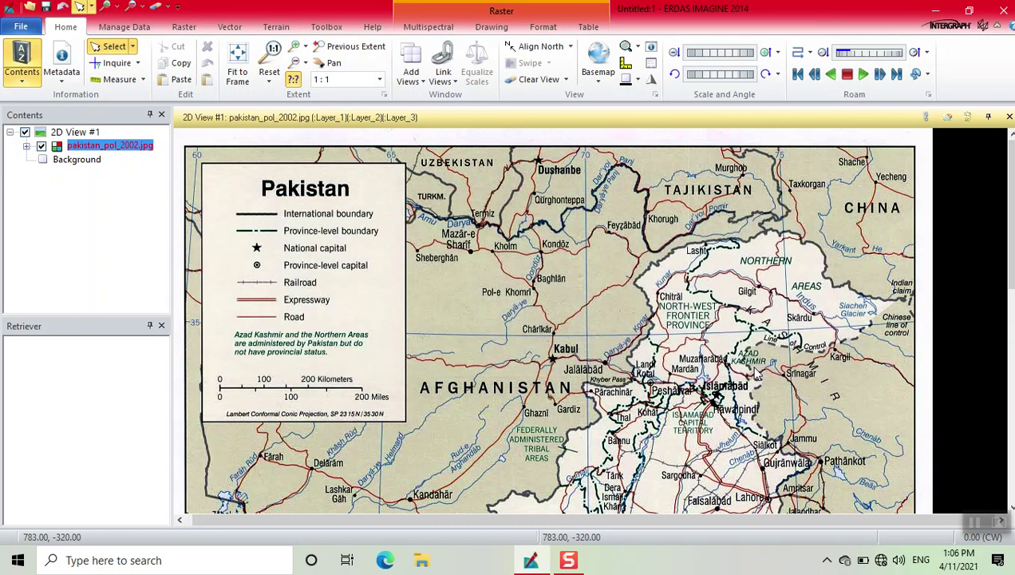
left_click(56, 57)
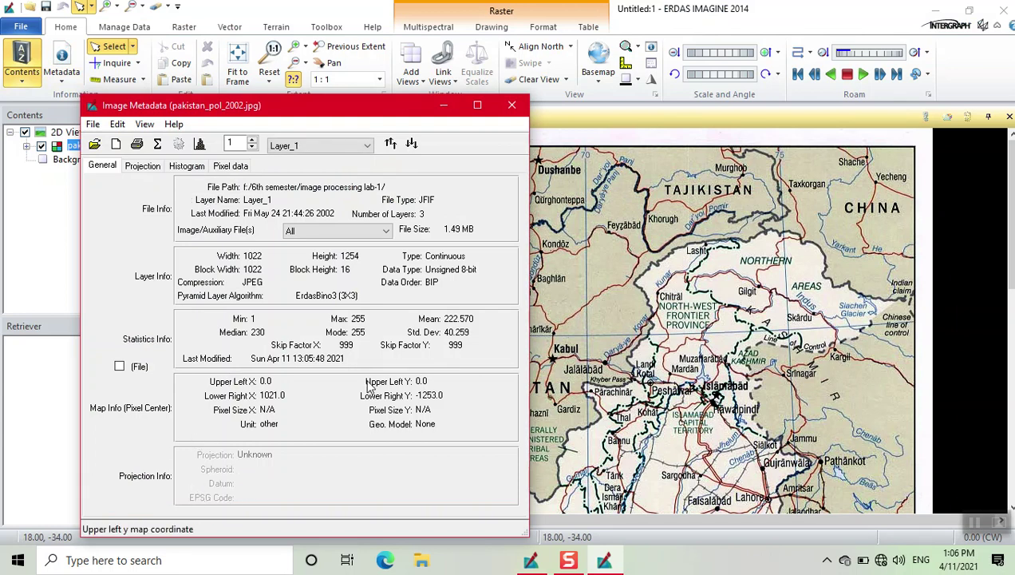
left_click(511, 107)
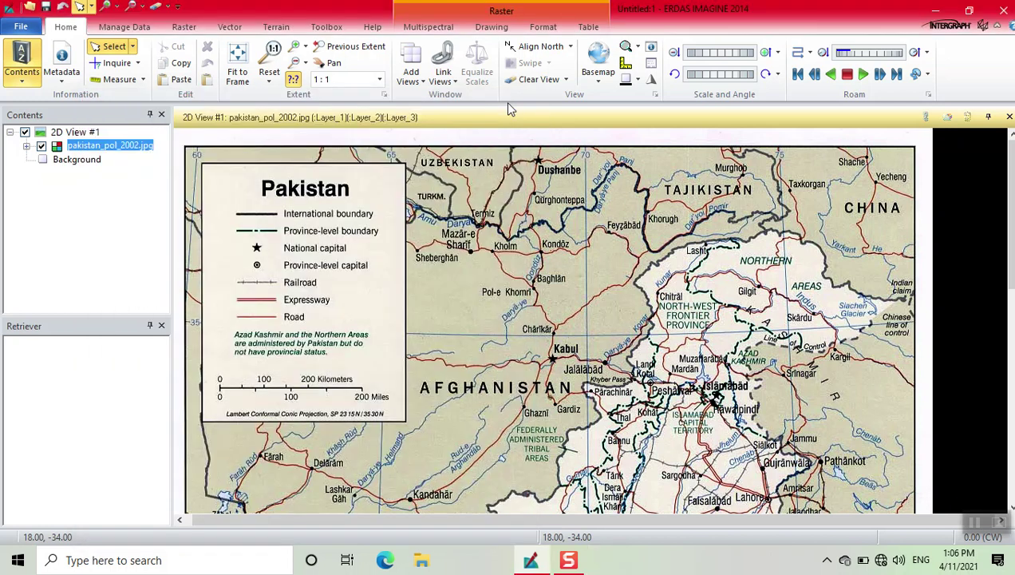
Step: Start a control-point geometric correction of the Pakistan map using the Polynomial geometric model
left_click(423, 27)
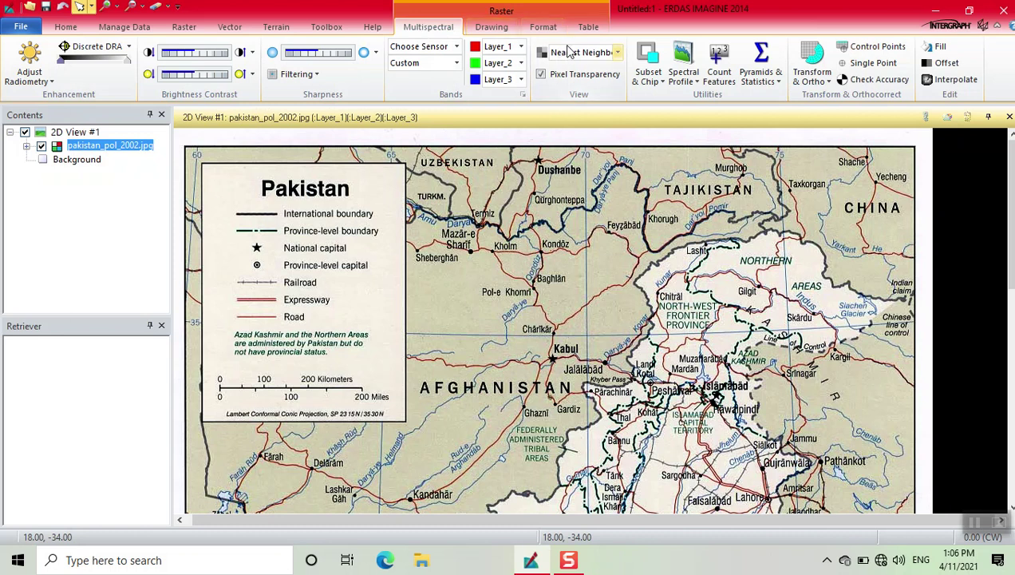
left_click(849, 50)
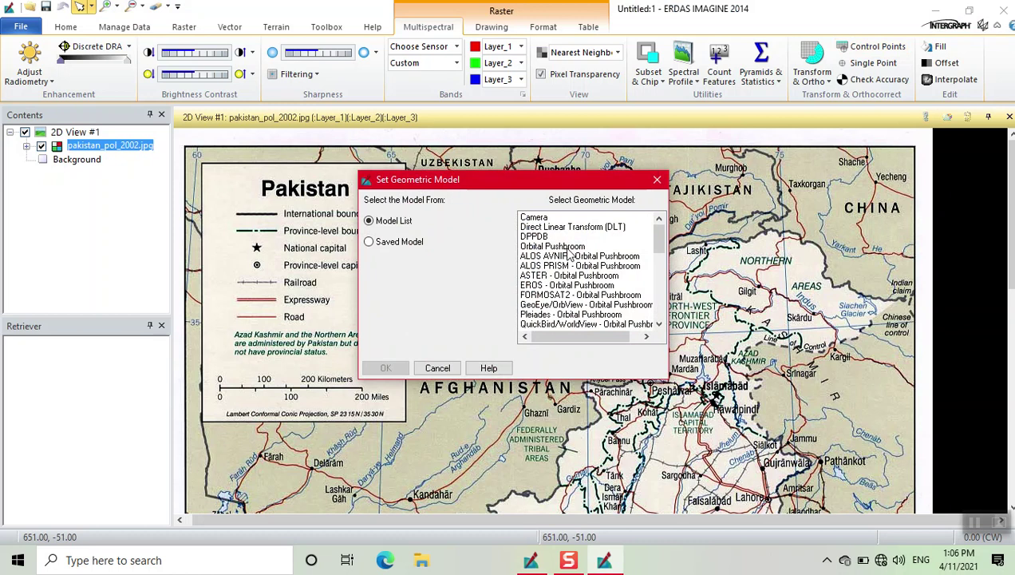
scroll(571, 253, "down", 6)
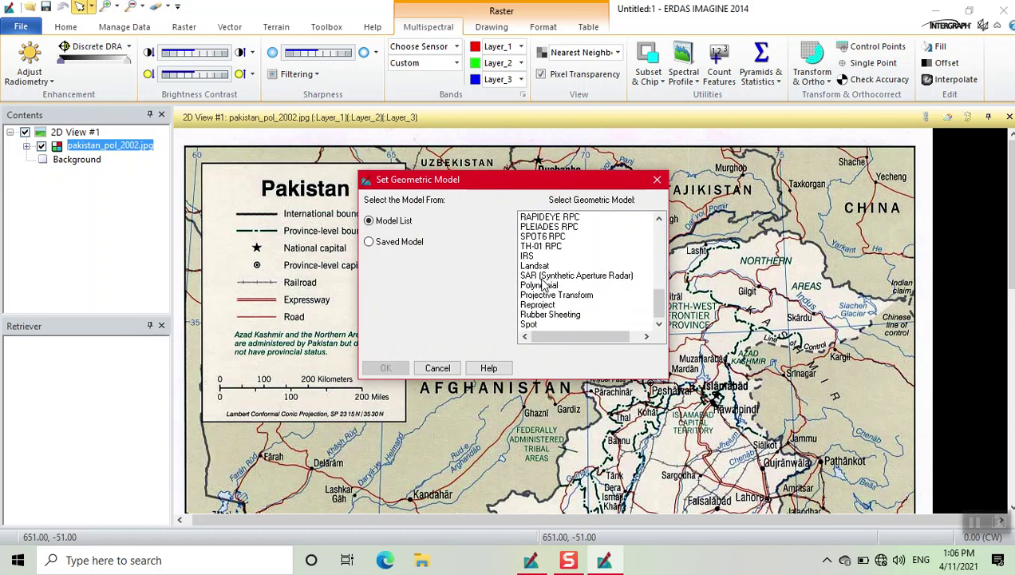
left_click(540, 285)
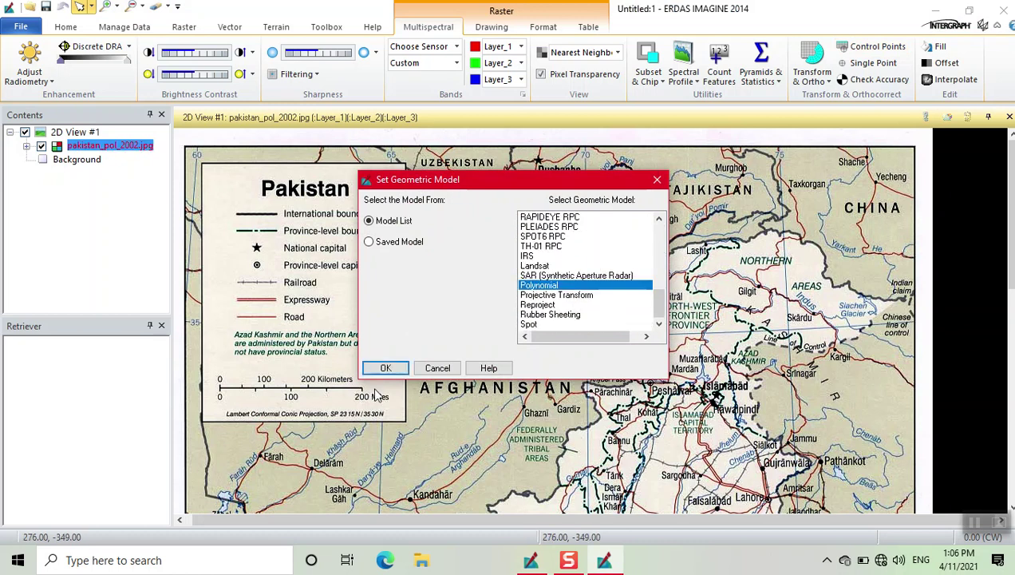
left_click(386, 368)
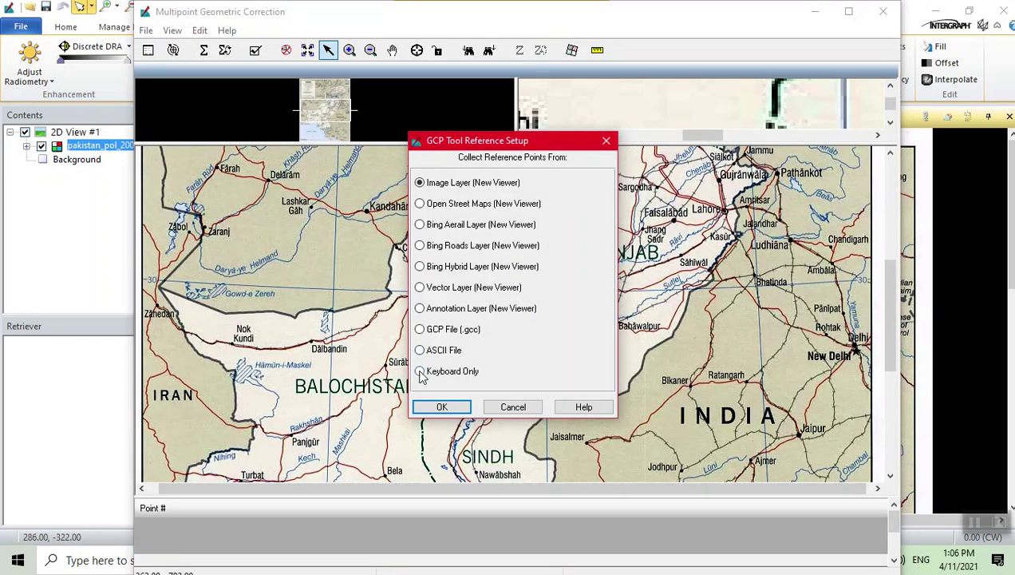
Step: Collect reference points by Keyboard Only, with Geographic (Lat/Lon) projection and WGS 84 spheroid and datum, and keep the polynomial model's default properties
left_click(421, 372)
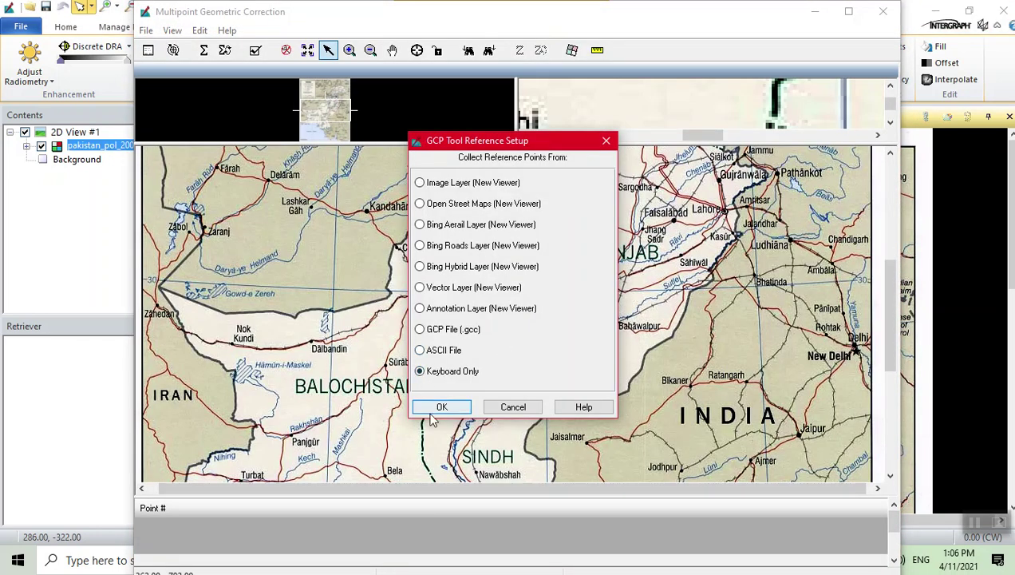
left_click(437, 408)
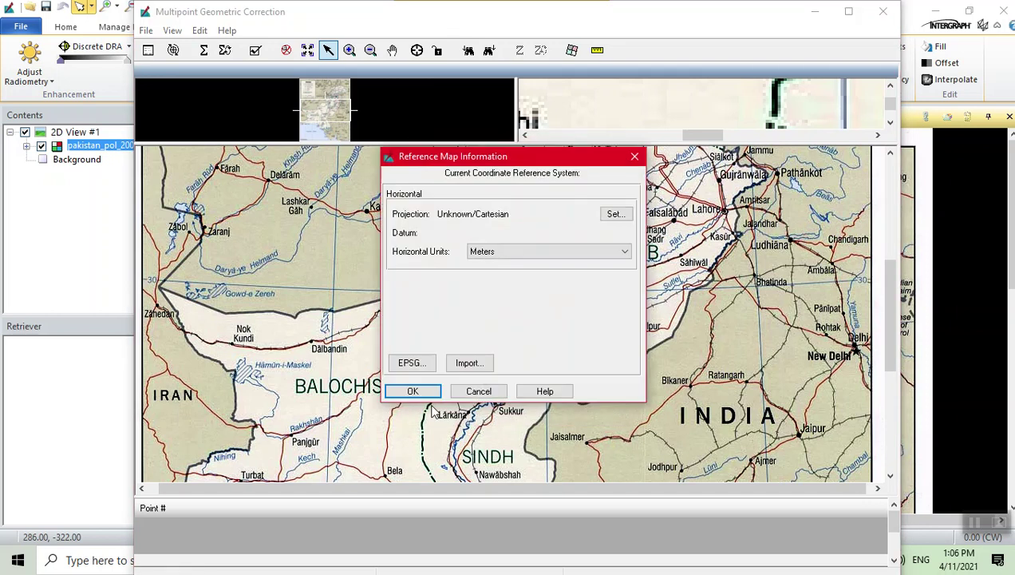
left_click(614, 216)
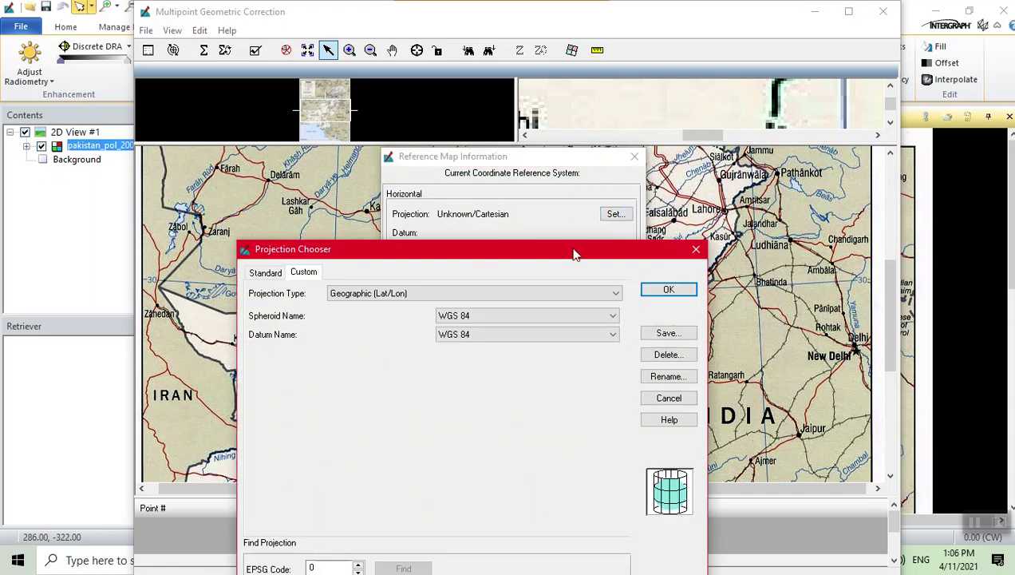
left_click(663, 290)
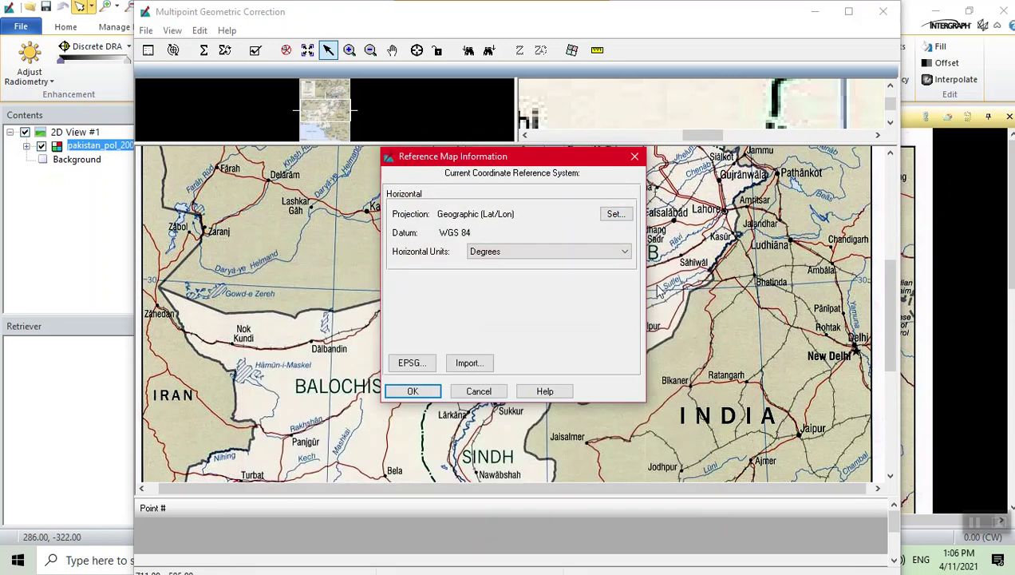
left_click(410, 390)
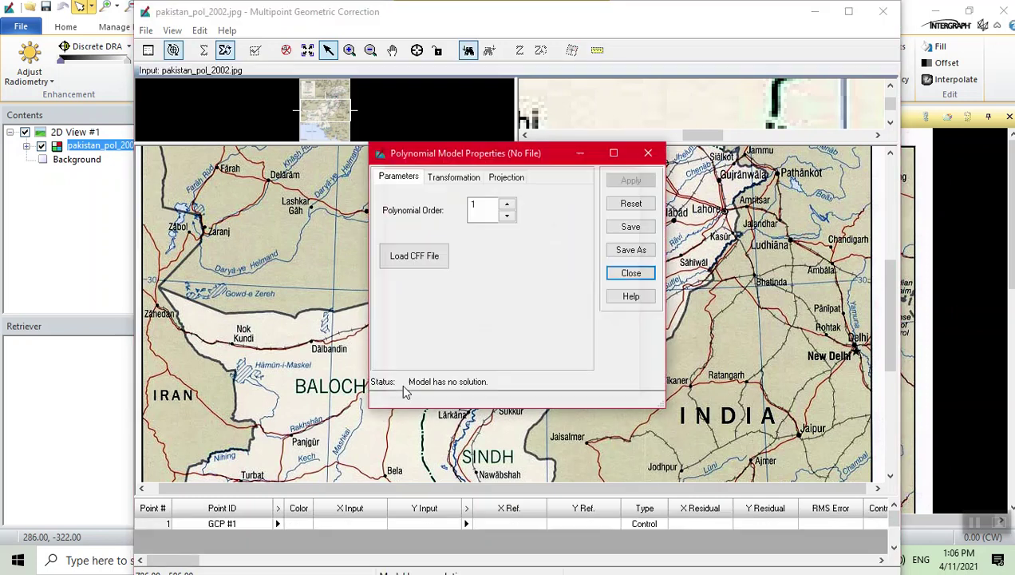
left_click(629, 273)
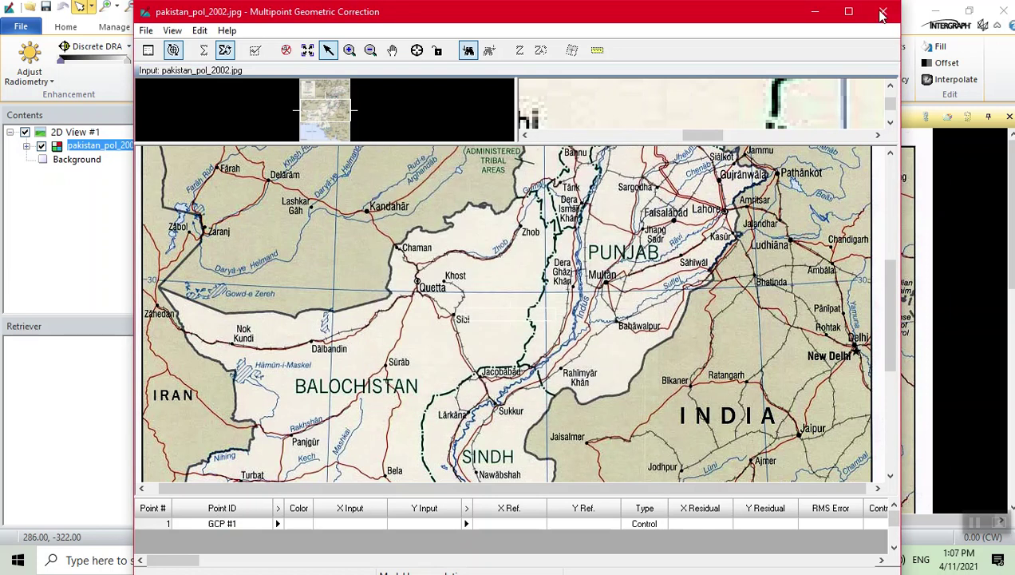
Step: Maximize the correction window and create the first control point where the 75° meridian crosses the 35° parallel, south-west of Skārdu
left_click(850, 12)
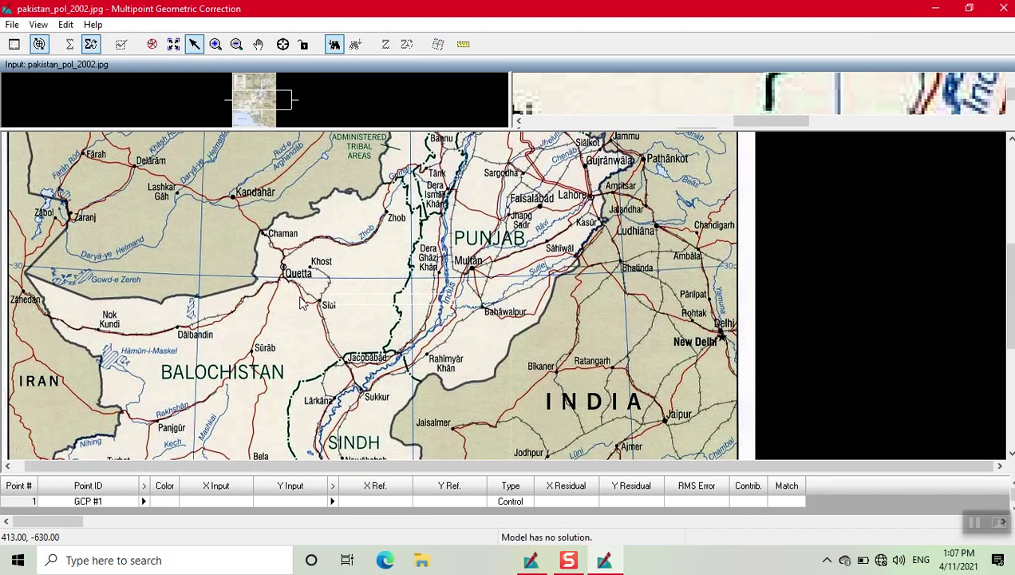
left_click(258, 44)
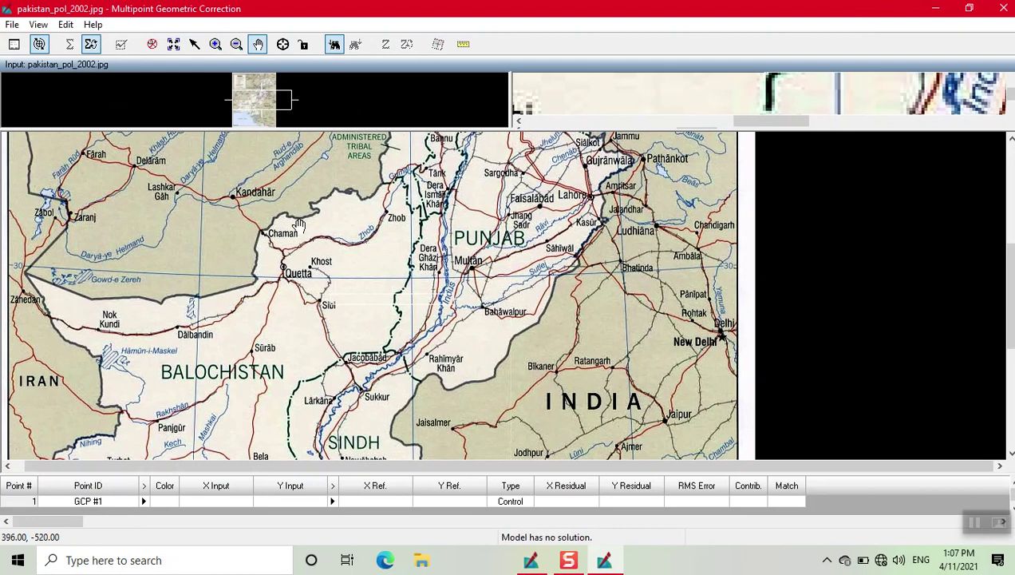
left_click_drag(453, 244, 383, 412)
left_click_drag(384, 280, 371, 430)
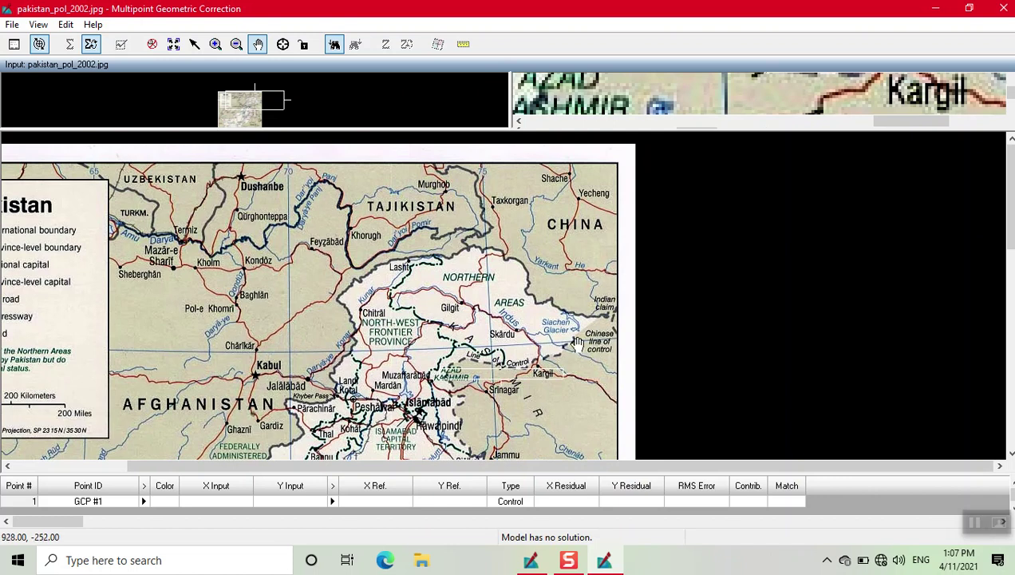
left_click_drag(370, 344, 709, 342)
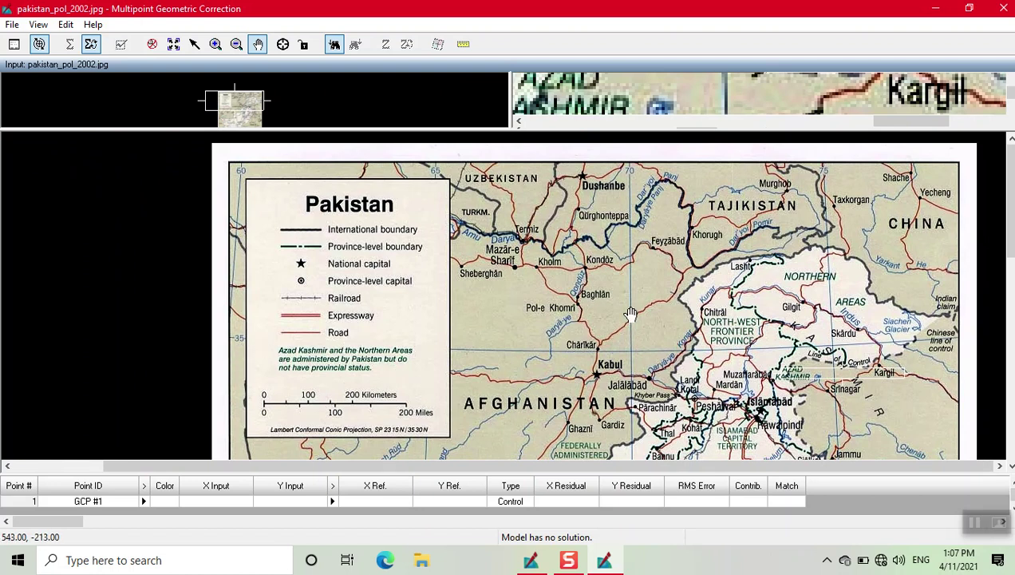
left_click_drag(836, 251, 554, 278)
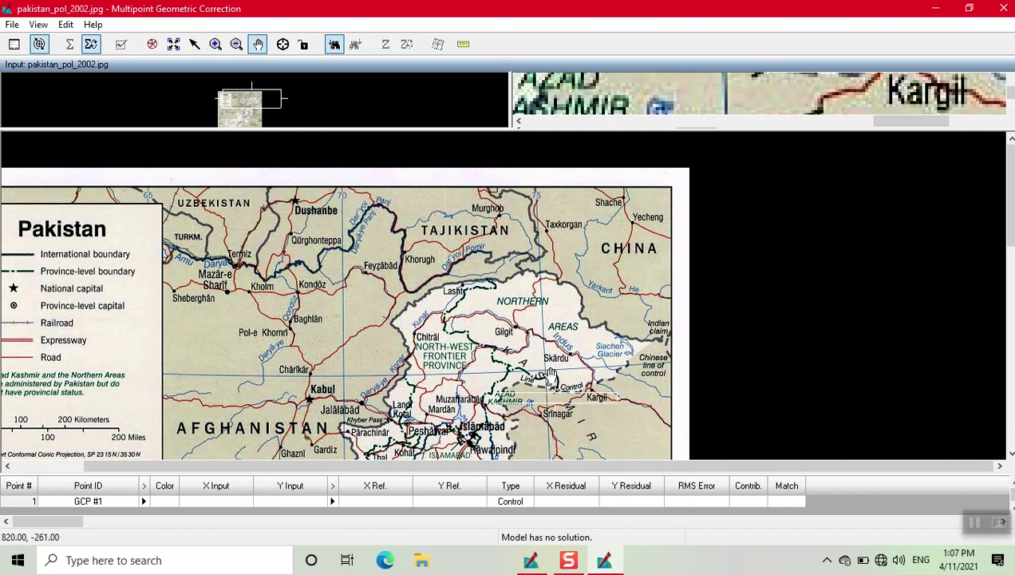
left_click(215, 44)
left_click_drag(255, 256, 711, 411)
left_click_drag(310, 217, 802, 422)
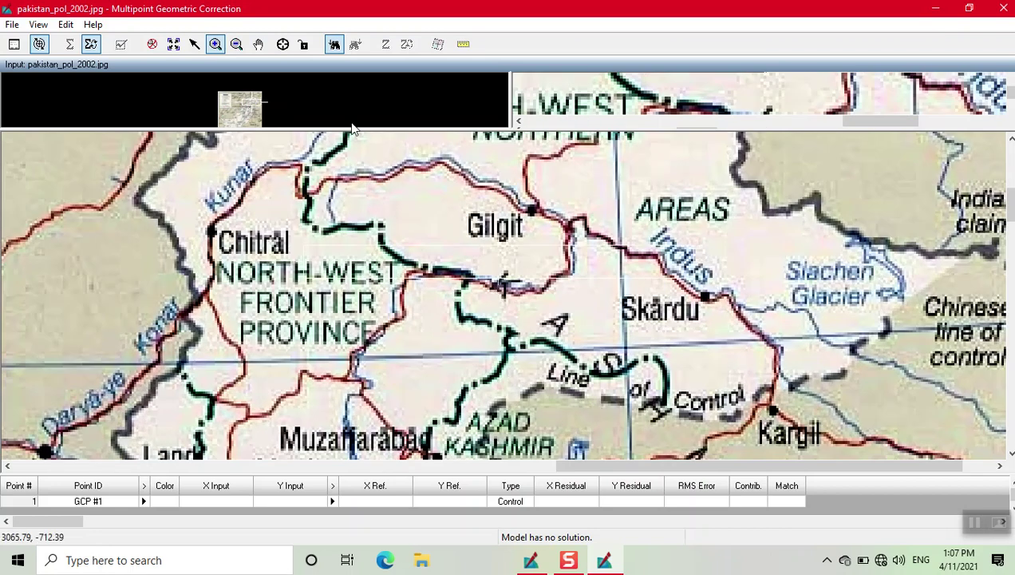
left_click(283, 46)
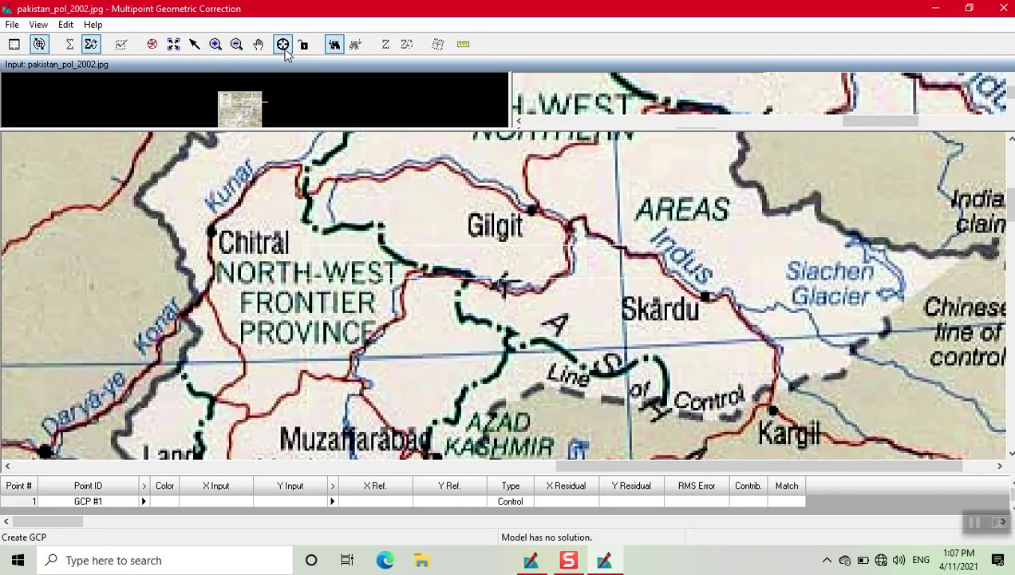
left_click(626, 348)
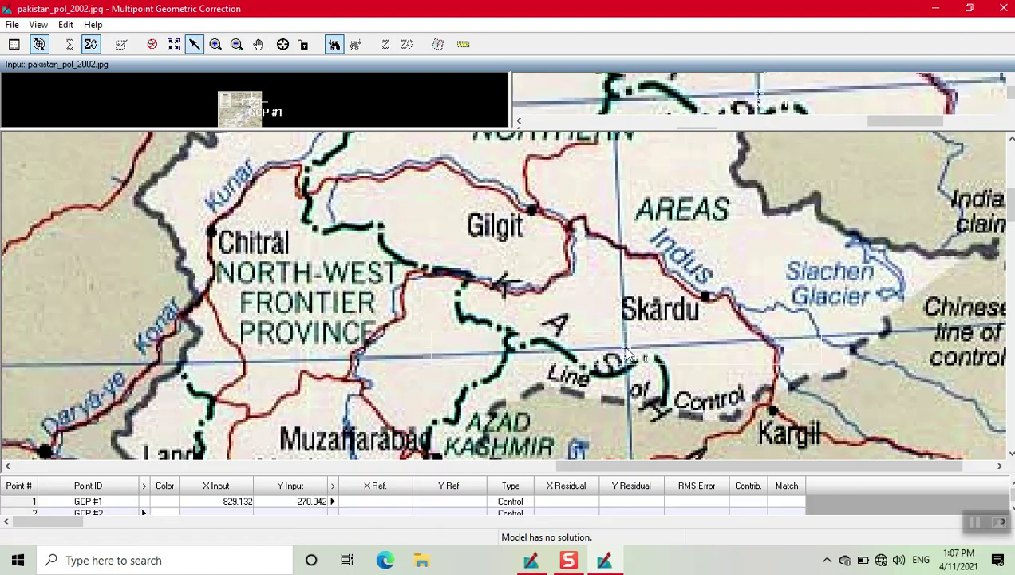
Step: Set the first control point's reference coordinates to X 75 and Y 35
left_click(350, 501)
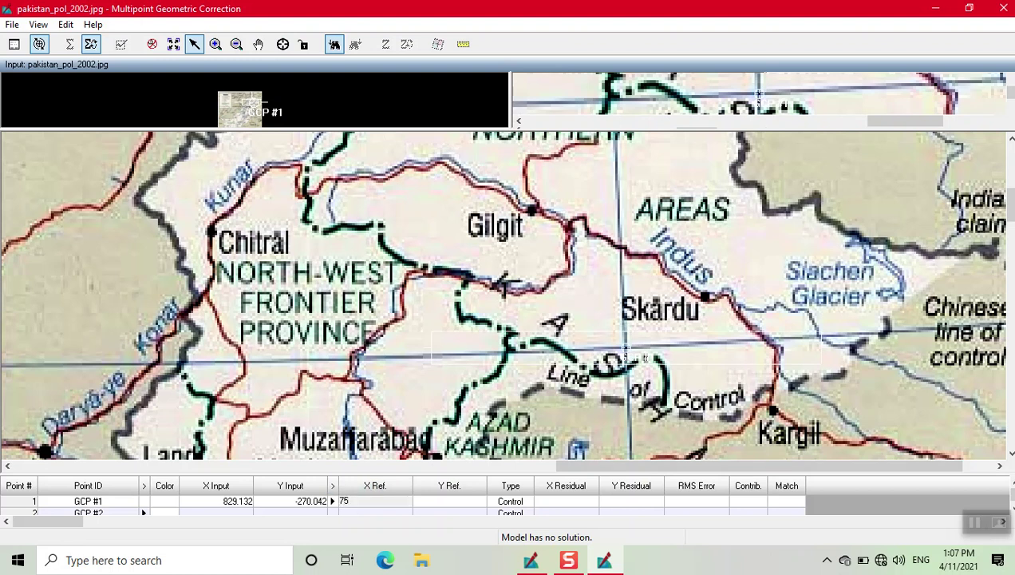
key("Tab")
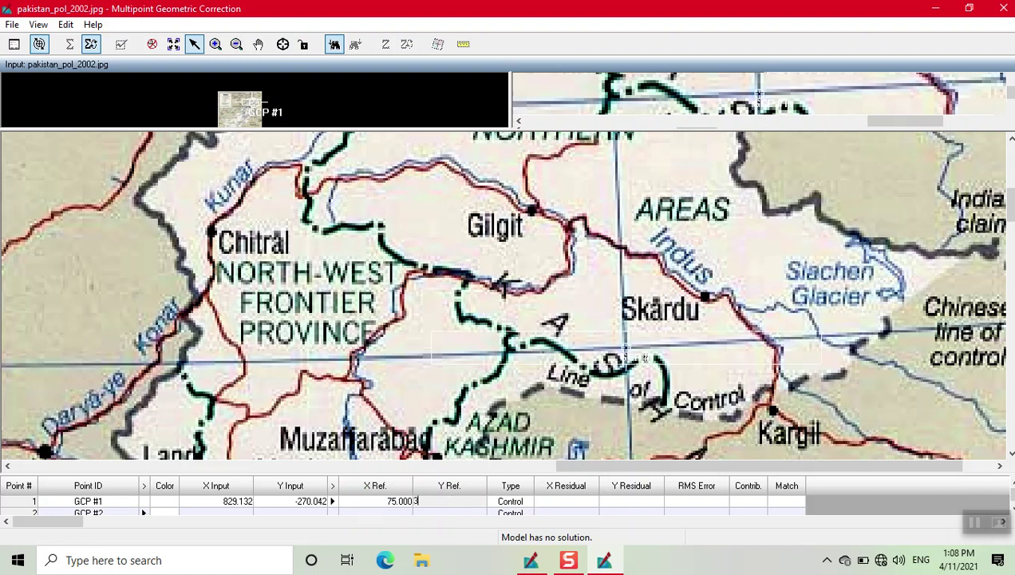
key("Return")
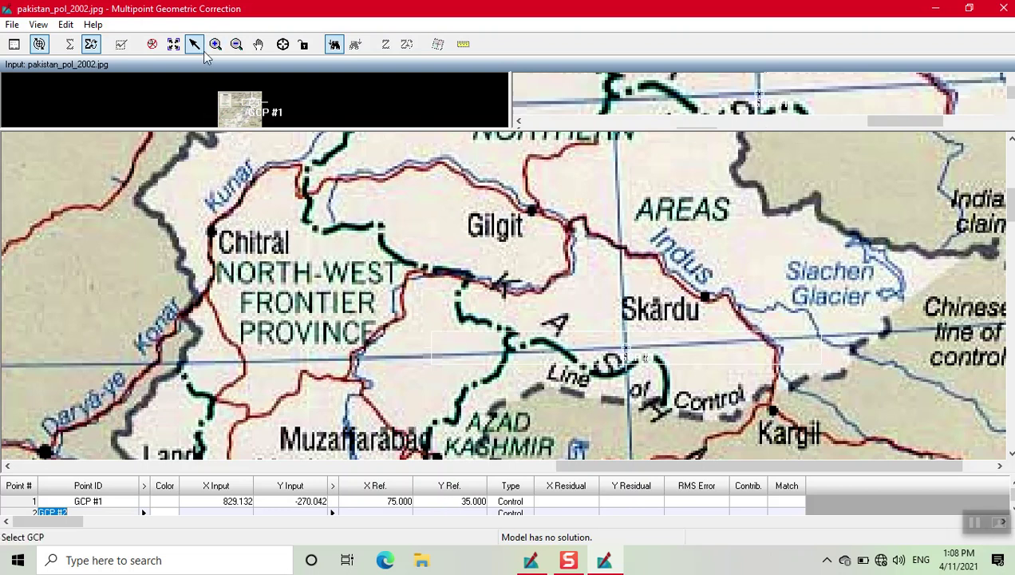
Step: Create the second control point where the 75° meridian crosses the 25° parallel, west of Kota, with reference coordinates X 75 and Y 25
left_click(236, 44)
left_click(653, 389)
left_click(600, 384)
left_click(446, 306)
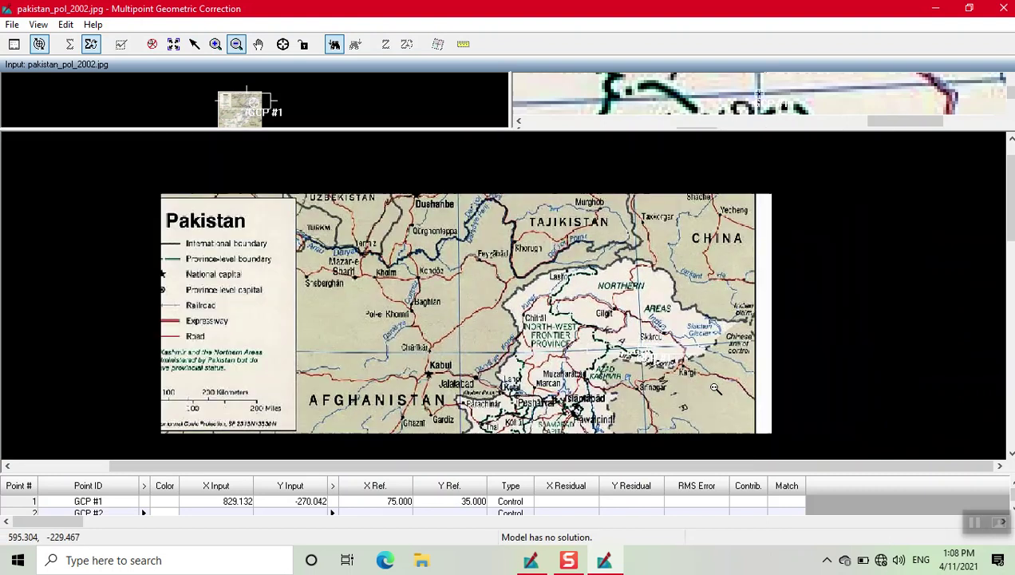
left_click(594, 368)
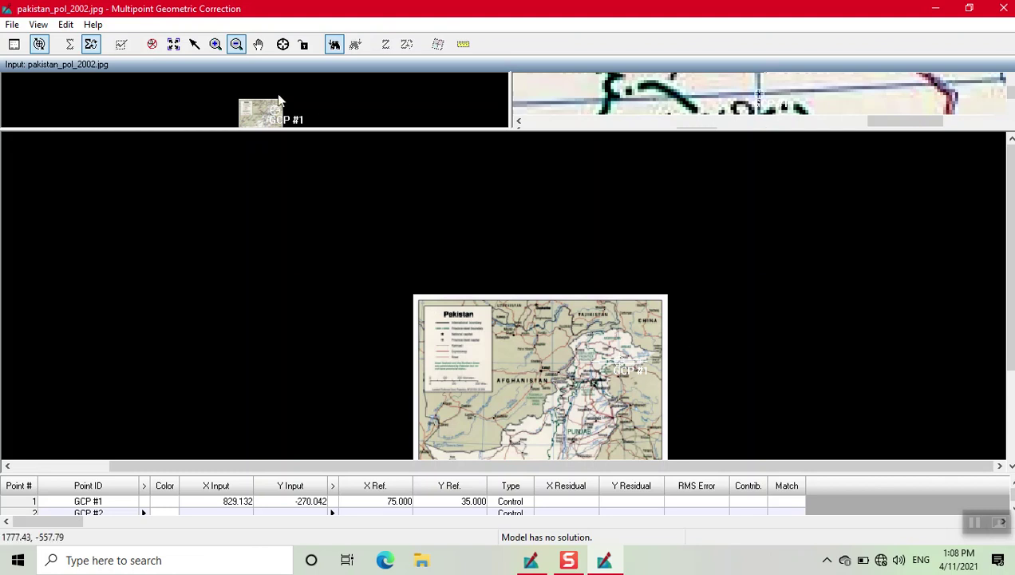
left_click(215, 44)
left_click(421, 332)
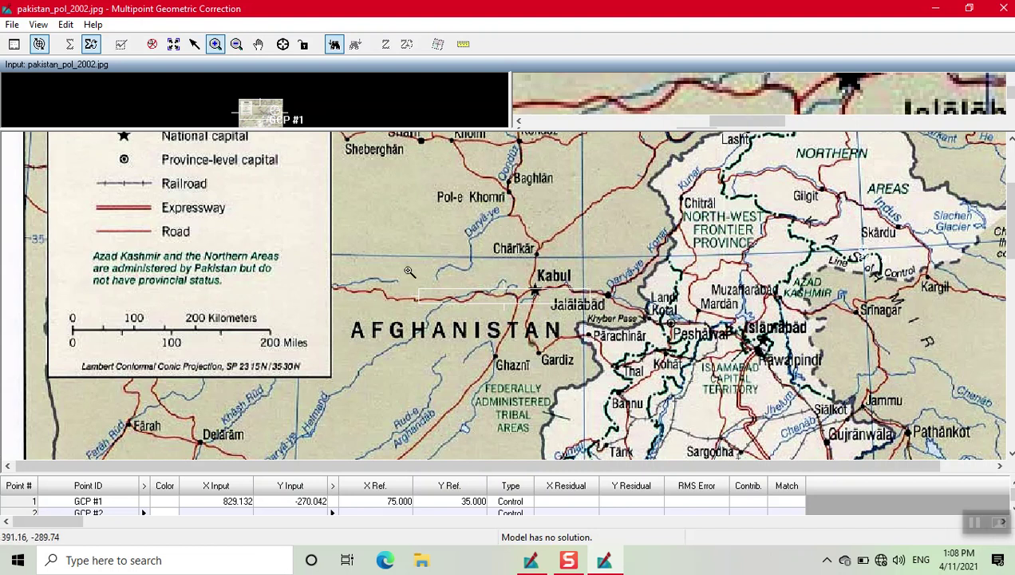
left_click(258, 45)
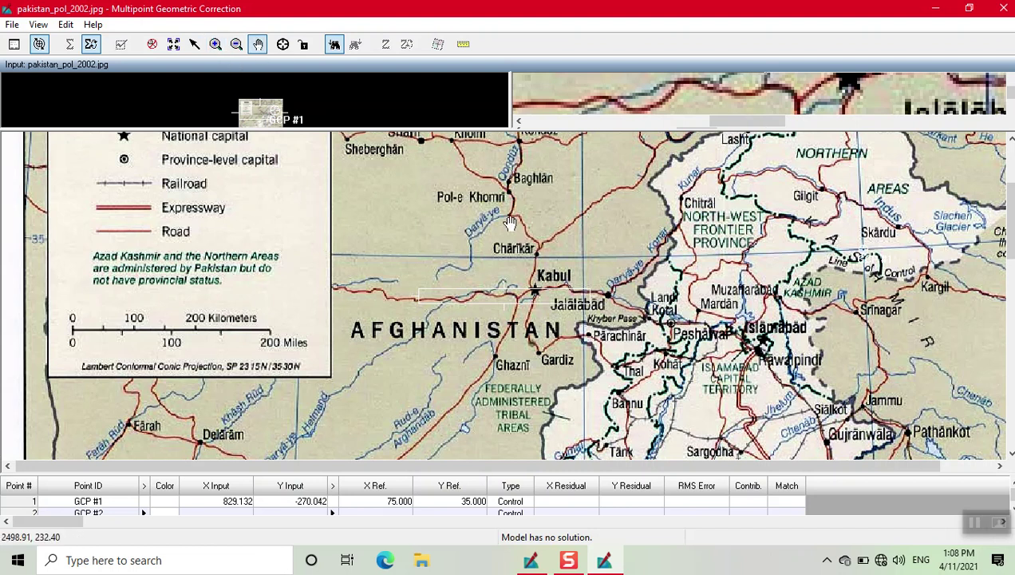
left_click_drag(560, 298, 468, 159)
left_click_drag(645, 366, 504, 165)
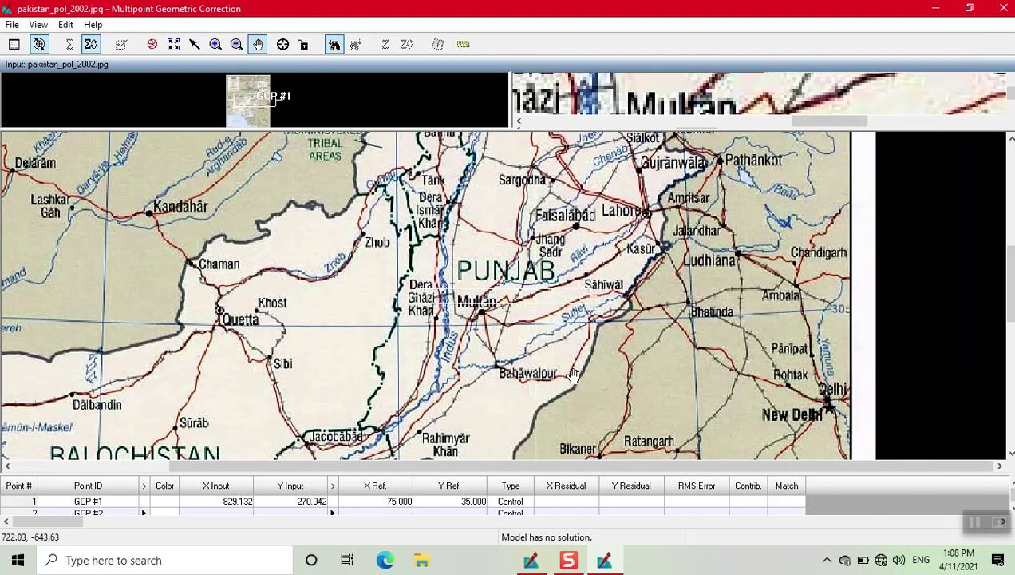
left_click_drag(569, 373, 492, 197)
left_click_drag(535, 391, 443, 204)
left_click_drag(430, 284, 385, 182)
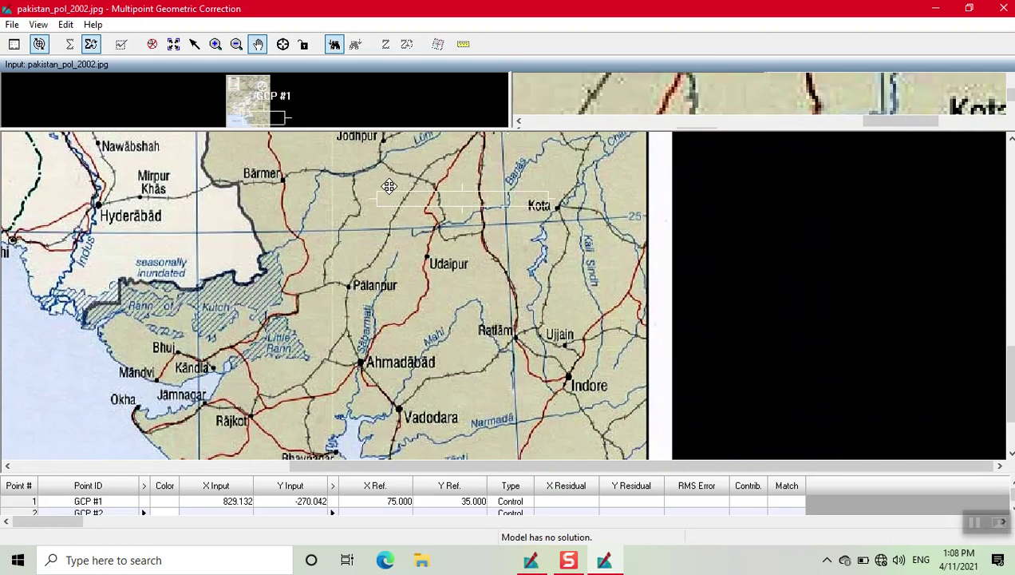
left_click_drag(418, 308, 348, 196)
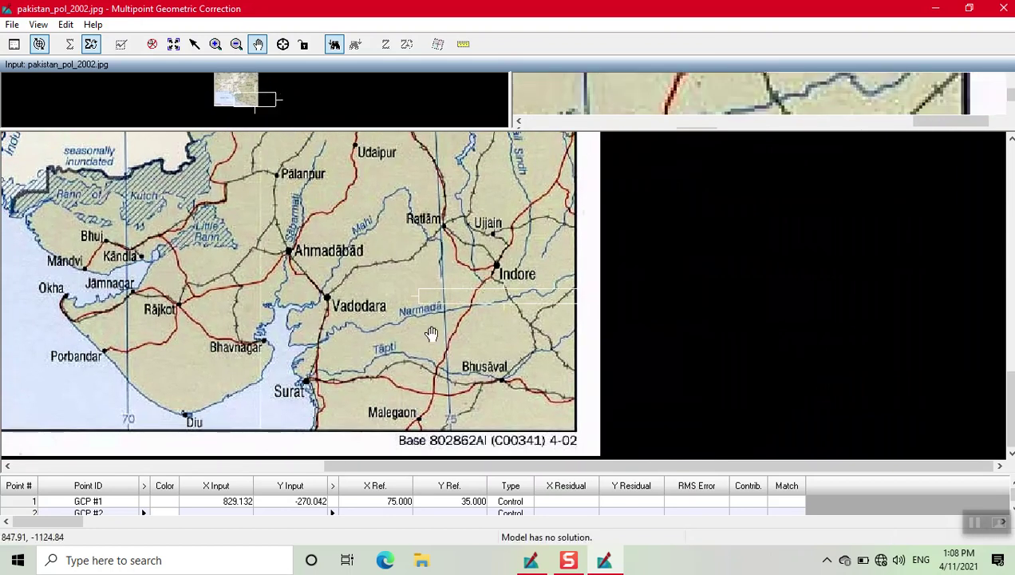
left_click_drag(416, 304, 409, 421)
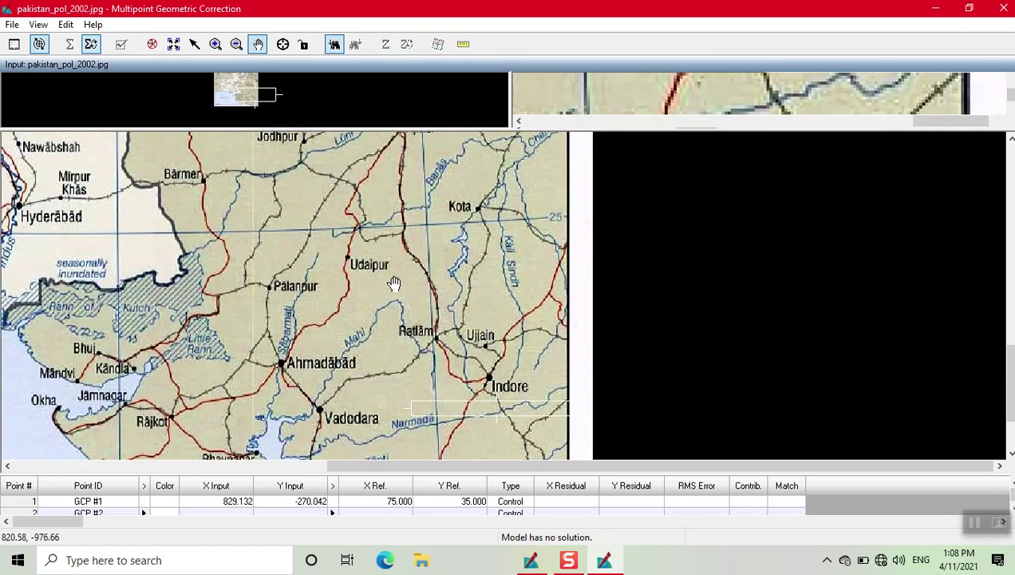
left_click_drag(391, 274, 397, 297)
left_click(215, 44)
left_click_drag(297, 187, 538, 286)
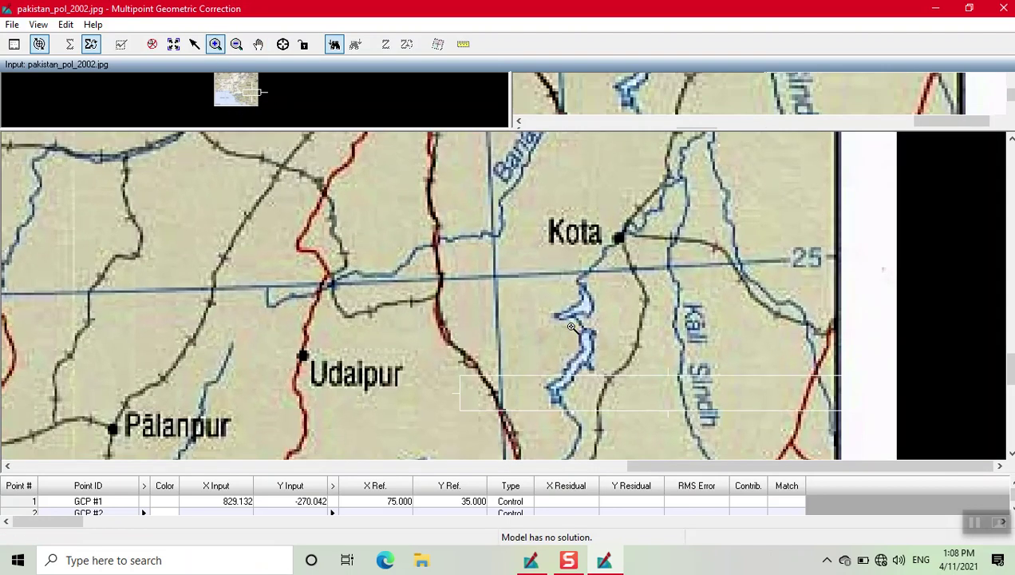
left_click(284, 45)
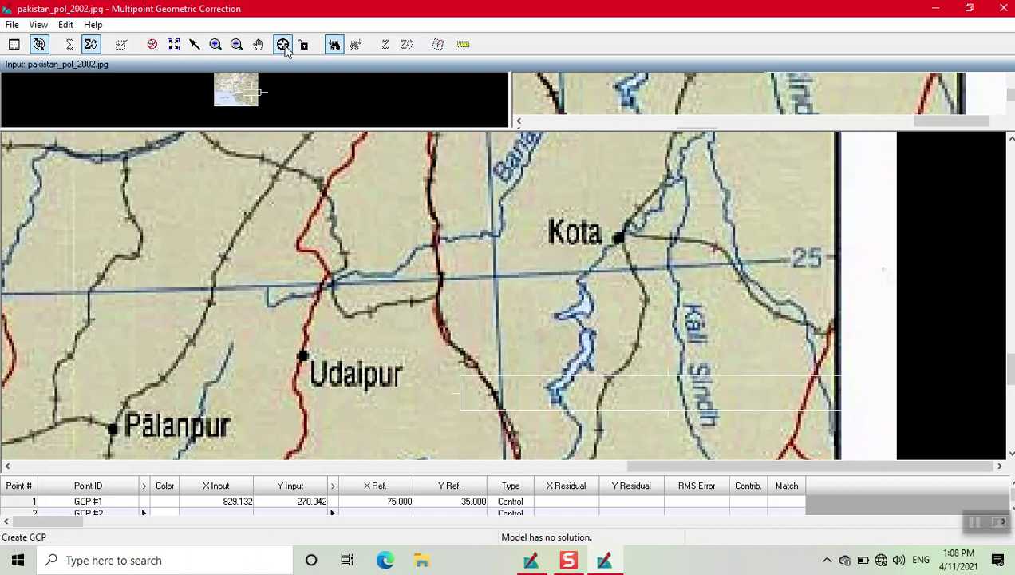
left_click(496, 282)
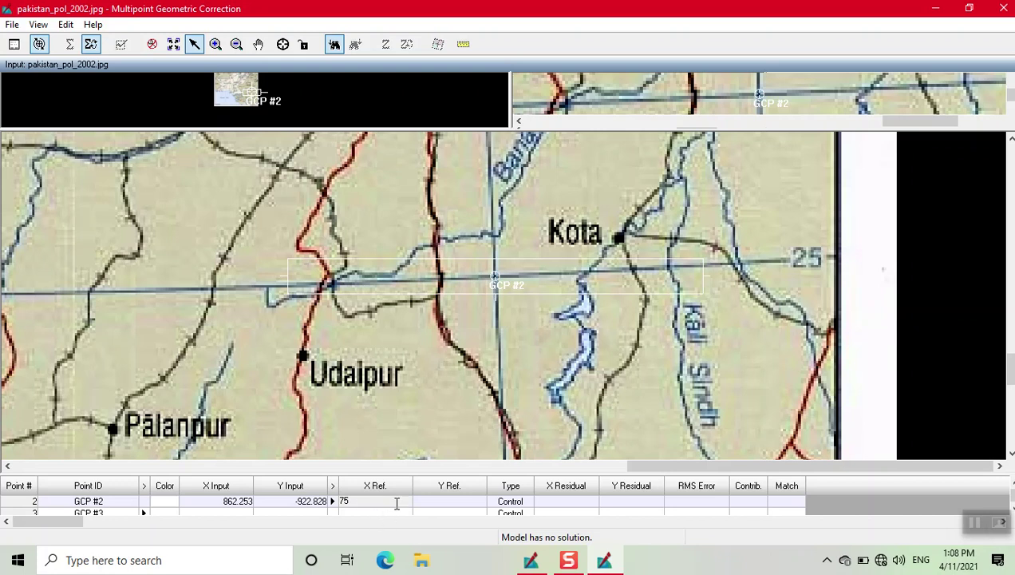
key("Tab")
key("Return")
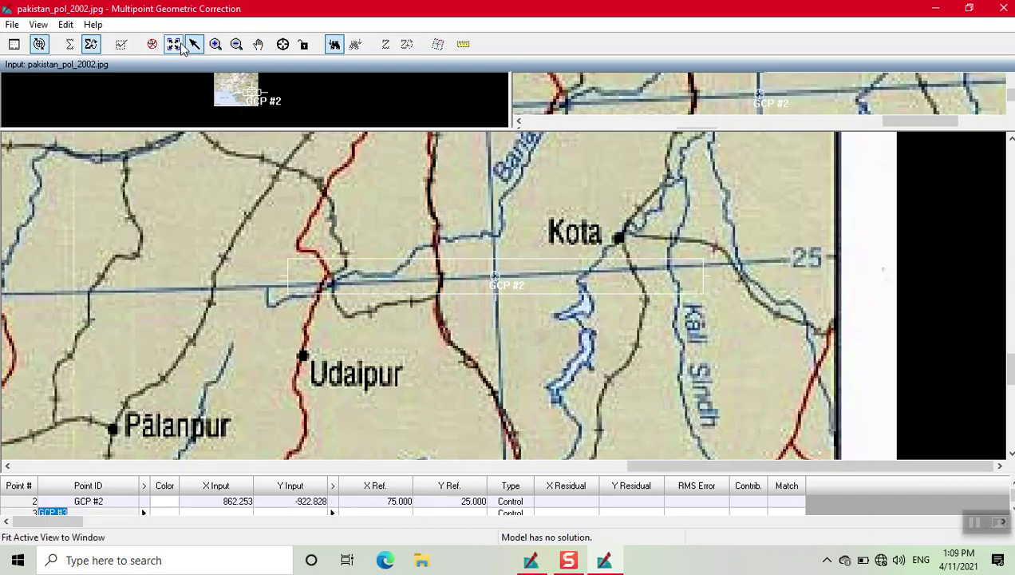
Step: Create the third control point where the 65° meridian crosses the 25° parallel, in the Arabian Sea east of Pasni
left_click(237, 44)
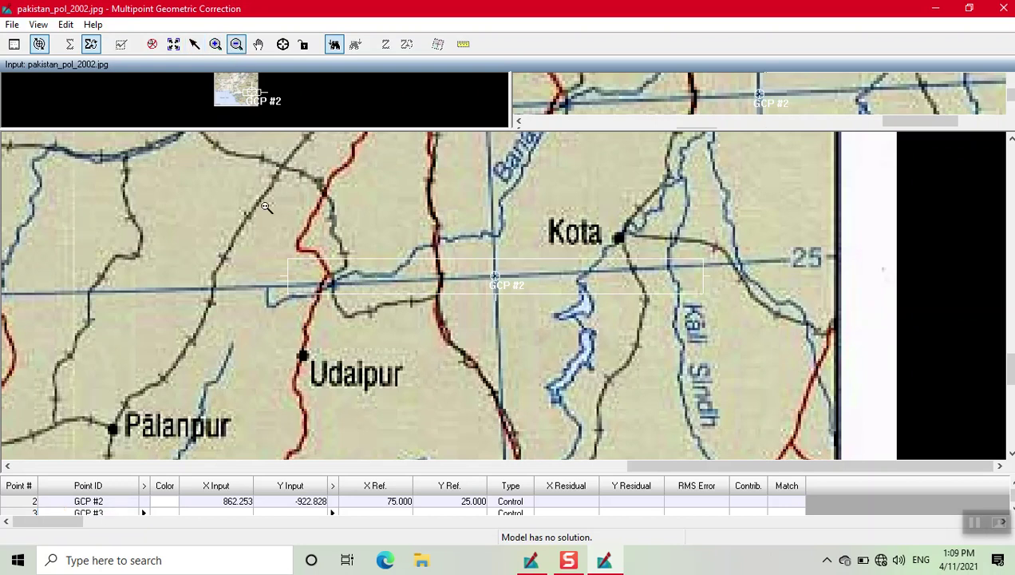
left_click(289, 232)
left_click_drag(382, 279, 670, 361)
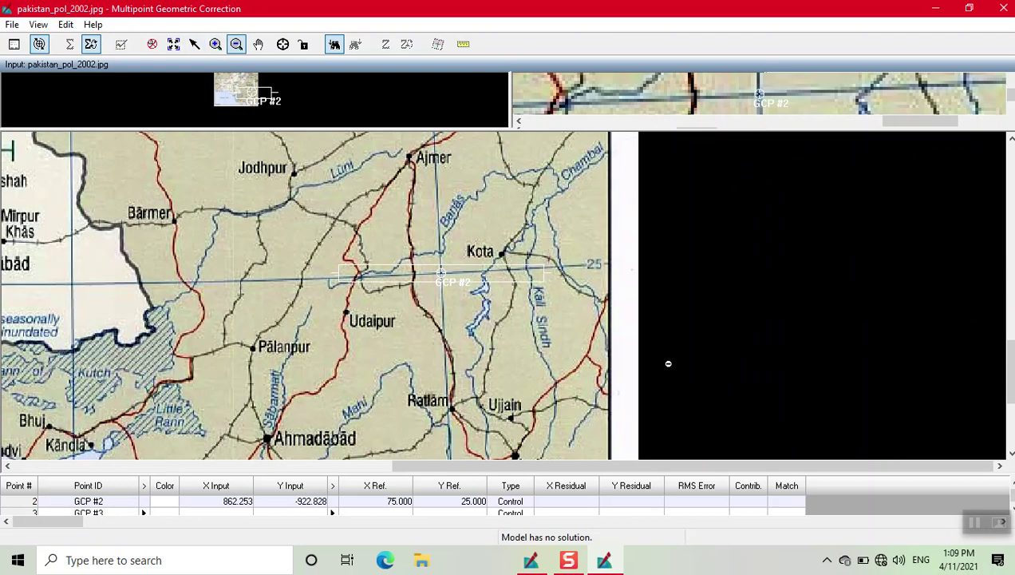
left_click(257, 44)
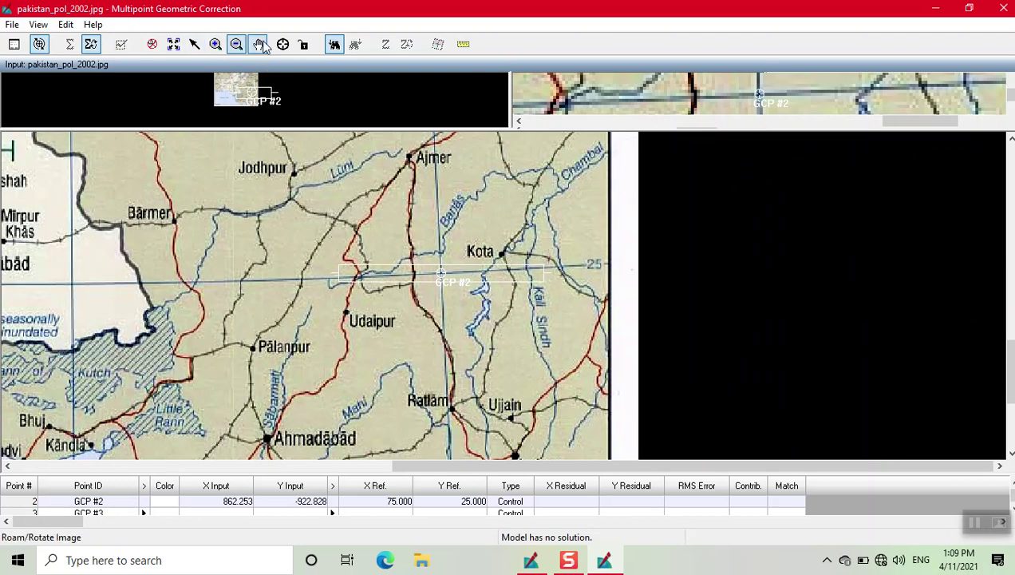
mouse_move(198, 294)
left_mouse_down()
mouse_move(456, 256)
mouse_move(678, 246)
left_mouse_up()
mouse_move(138, 249)
left_mouse_down()
mouse_move(176, 270)
mouse_move(383, 307)
mouse_move(541, 306)
mouse_move(516, 181)
left_mouse_up()
mouse_move(497, 336)
left_mouse_down()
mouse_move(494, 224)
mouse_move(495, 317)
mouse_move(473, 447)
left_mouse_up()
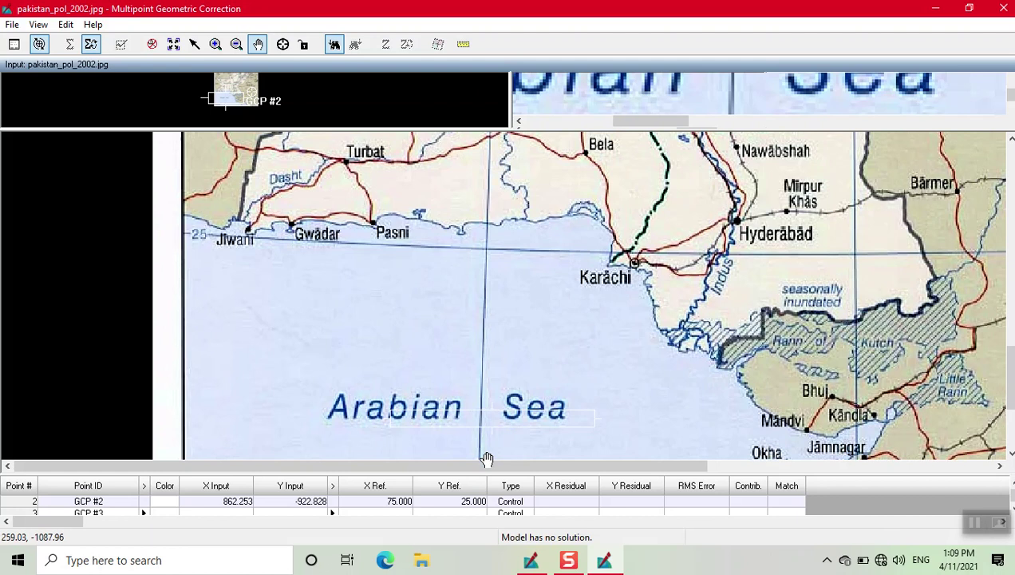
left_click_drag(477, 326, 481, 361)
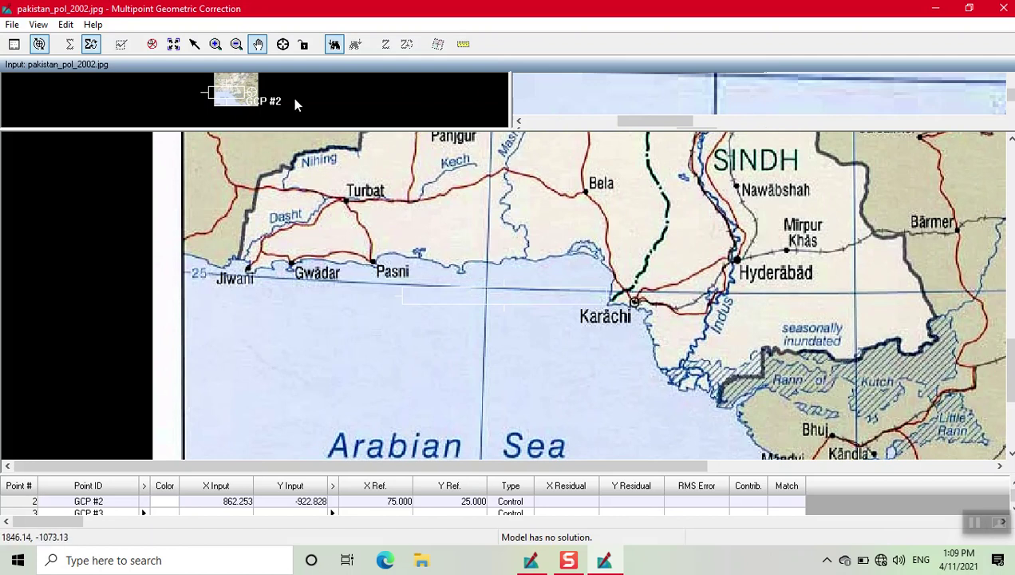
left_click(283, 46)
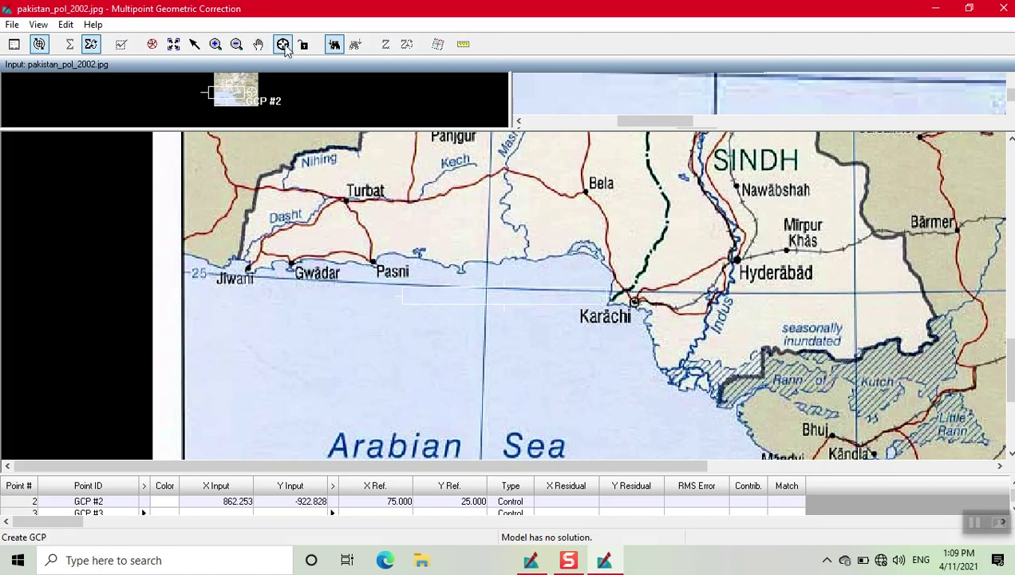
left_click(487, 288)
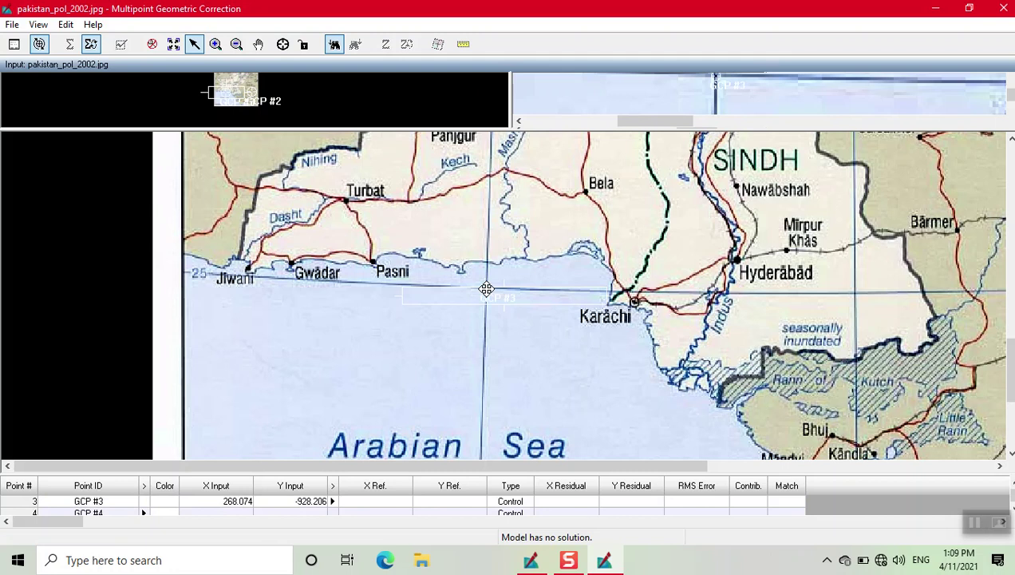
Step: Set the third control point's reference coordinates to X 65 and Y 25
left_click(362, 501)
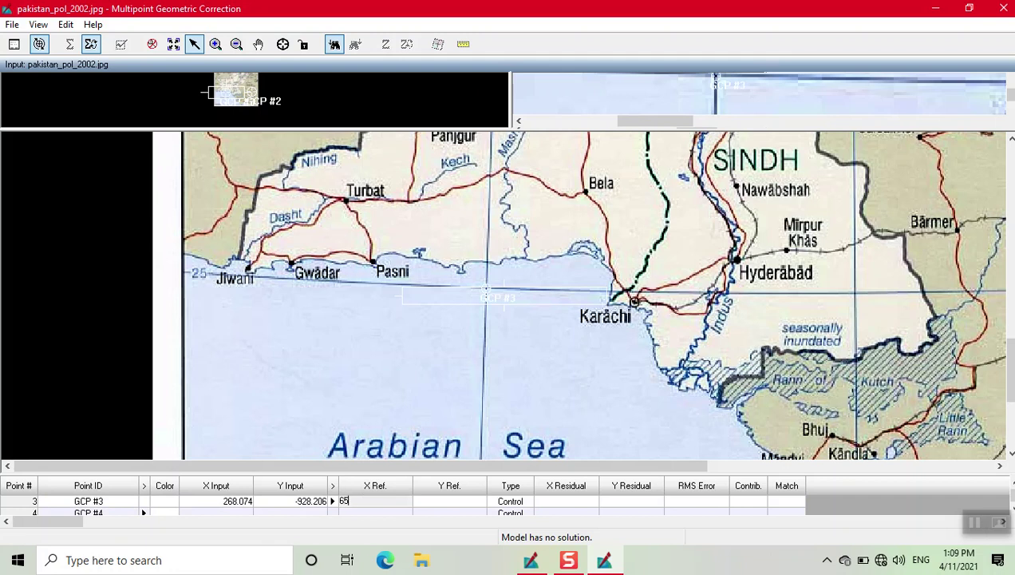
type("65")
key("Return")
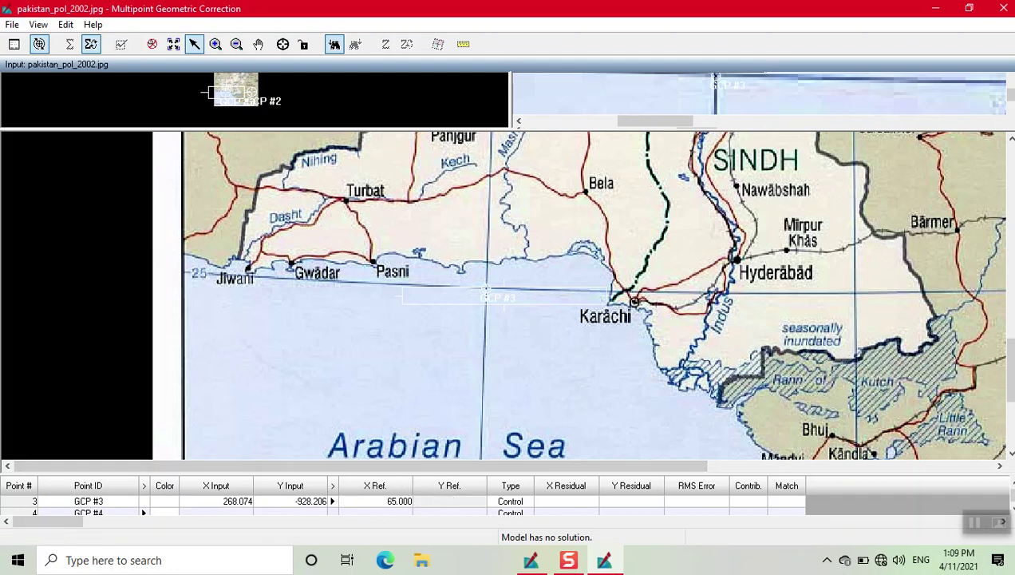
key("Return")
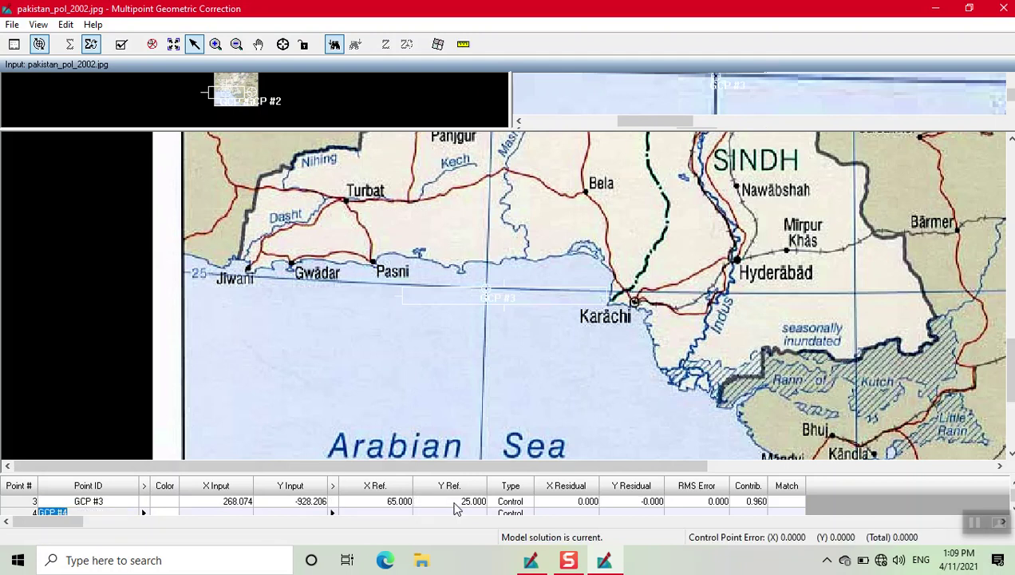
Step: Create the fourth control point where the 70° meridian crosses the 35° parallel, just east of Chārīkār
left_click(258, 45)
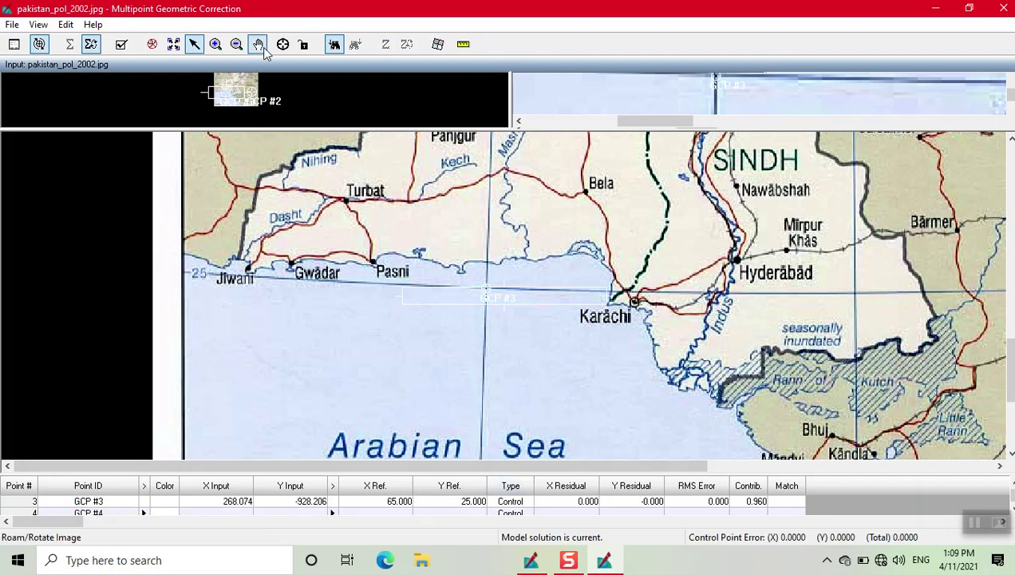
left_click_drag(487, 287, 488, 367)
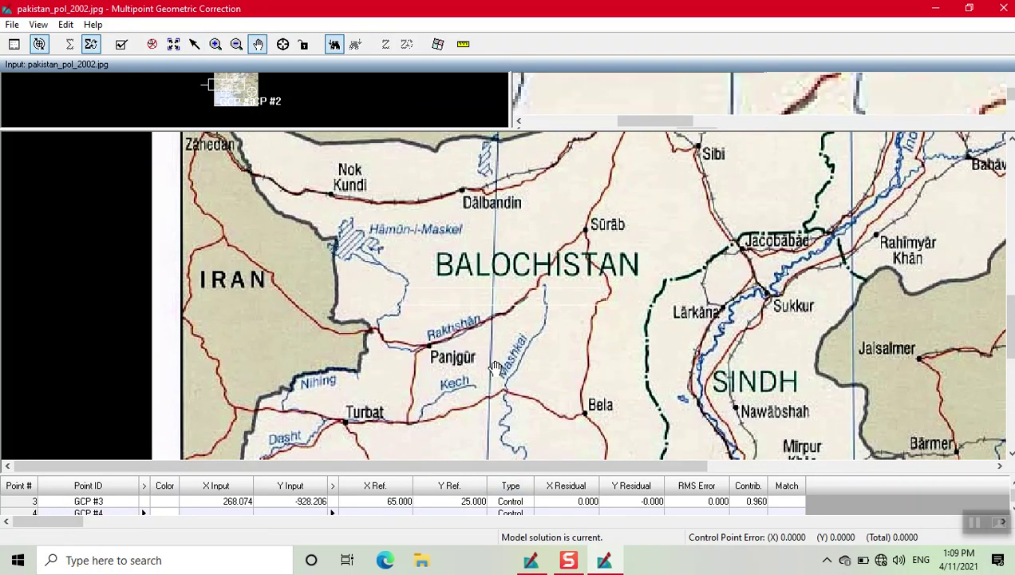
left_click_drag(495, 199, 495, 351)
left_click_drag(494, 290, 480, 354)
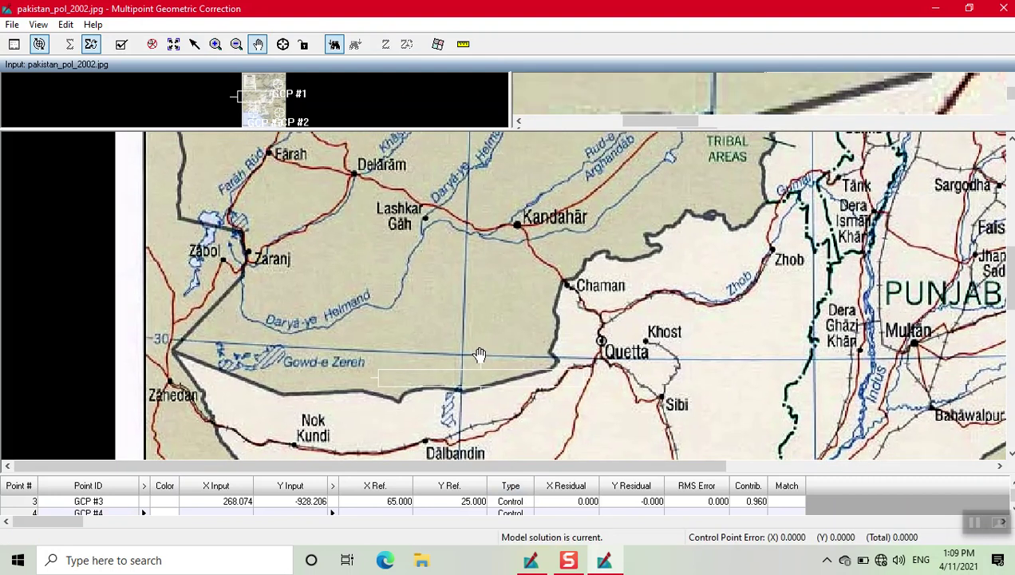
left_click_drag(471, 277, 476, 380)
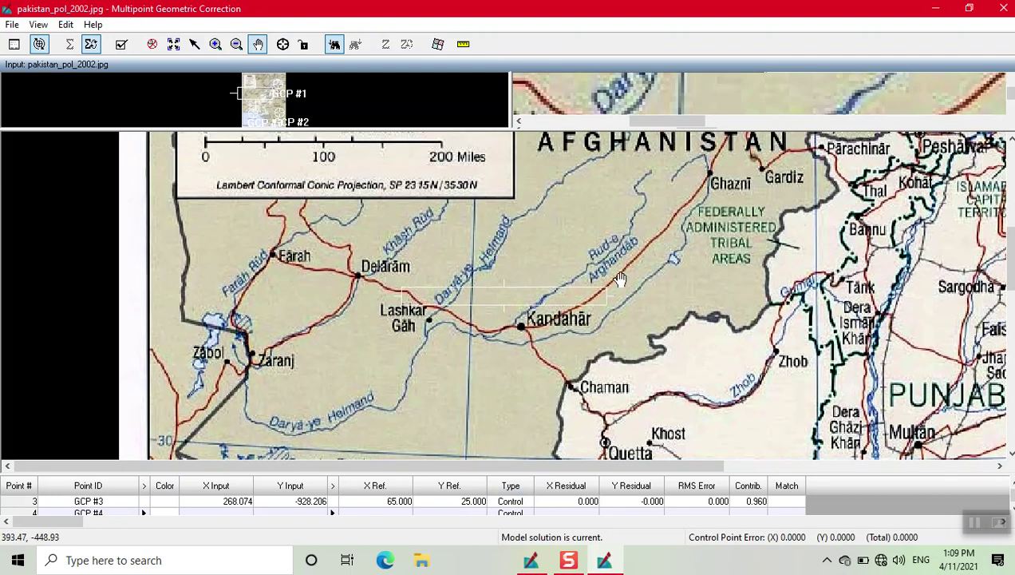
left_click_drag(620, 279, 543, 413)
left_click_drag(663, 267, 544, 410)
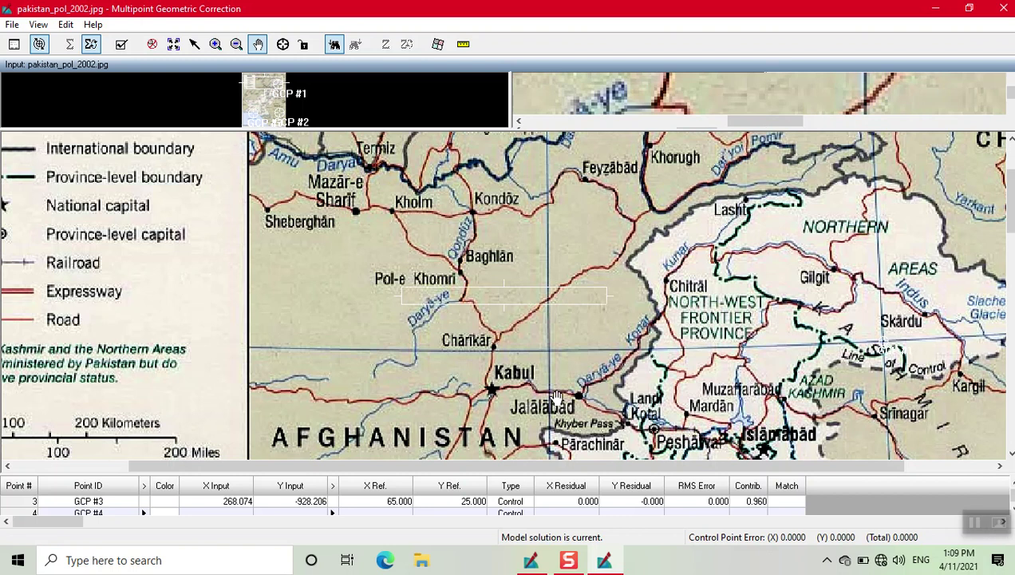
left_click_drag(644, 239, 528, 336)
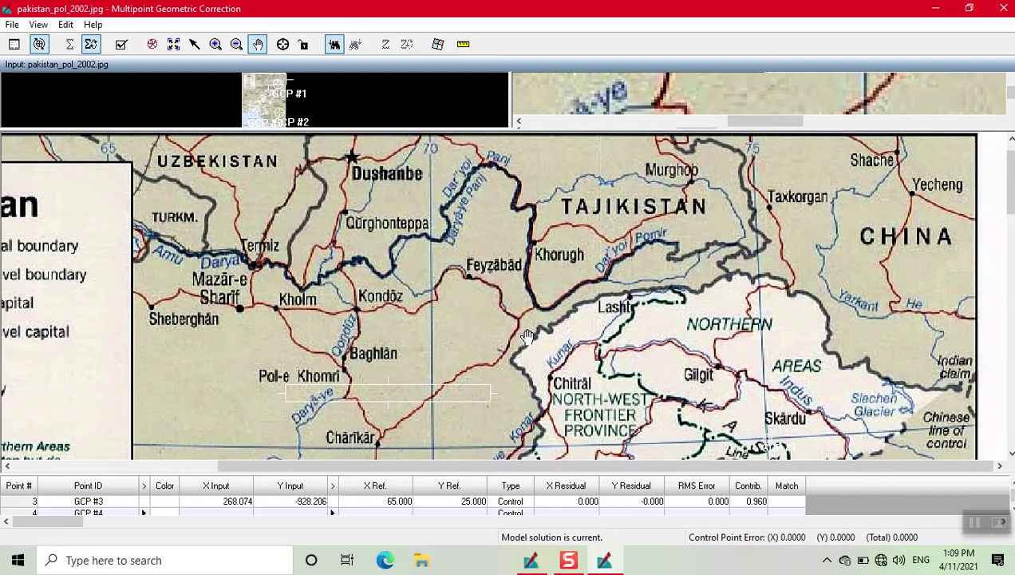
left_click(282, 44)
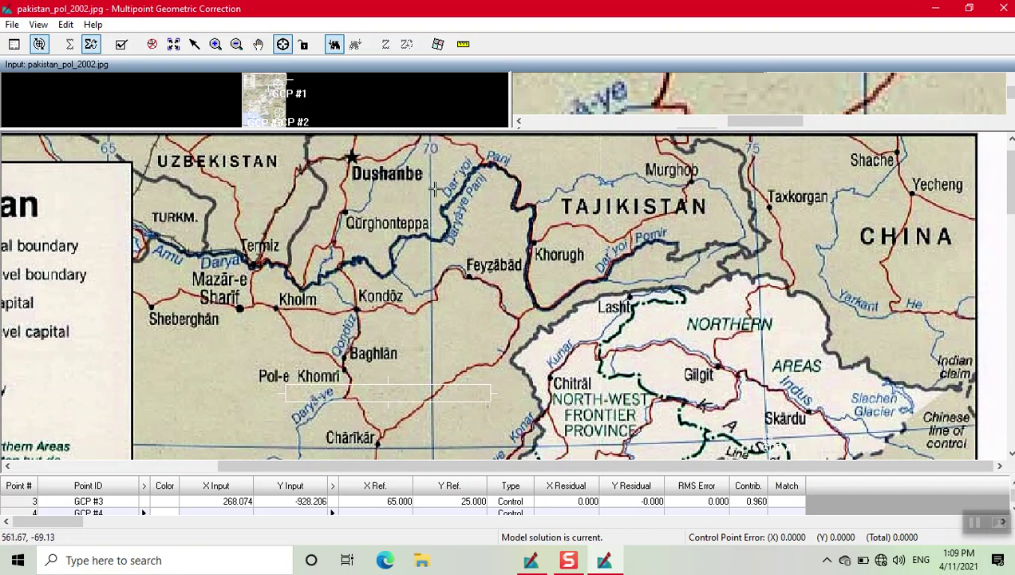
left_click(432, 448)
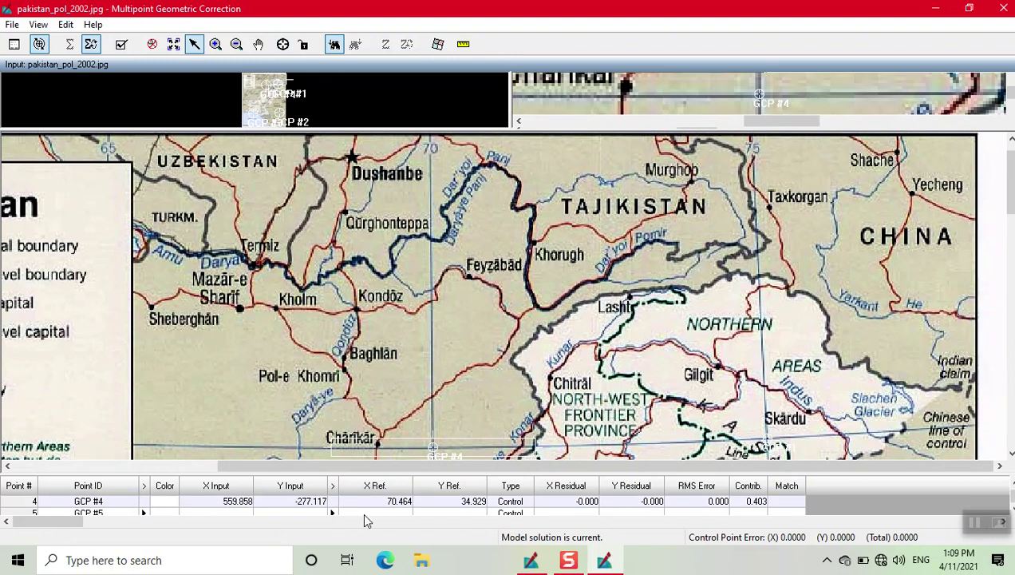
Step: Set the fourth control point's reference coordinates to X 70 and Y 35
left_click(407, 502)
left_click(408, 502)
key("Tab")
left_click(446, 501)
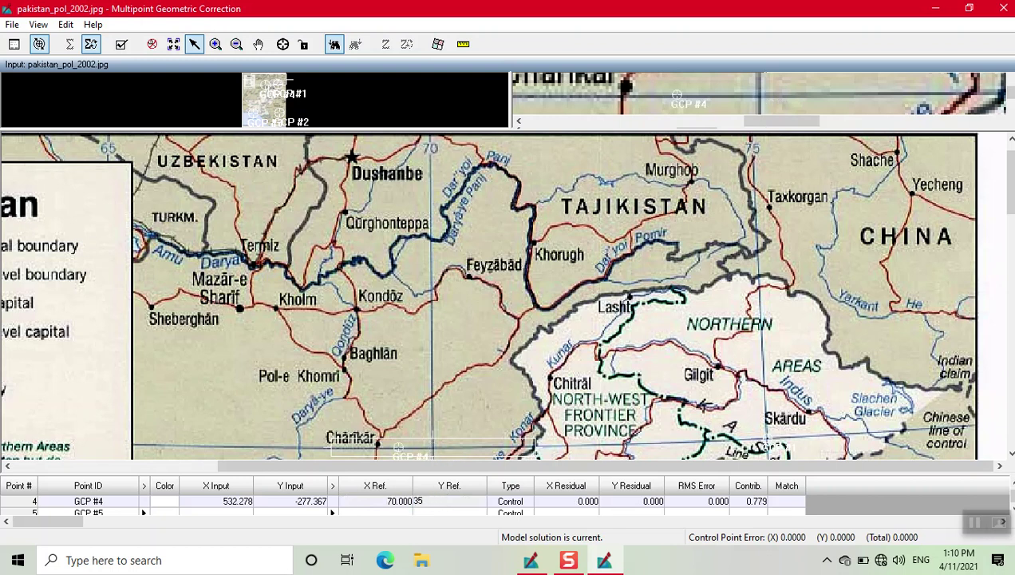
type("35")
key("Return")
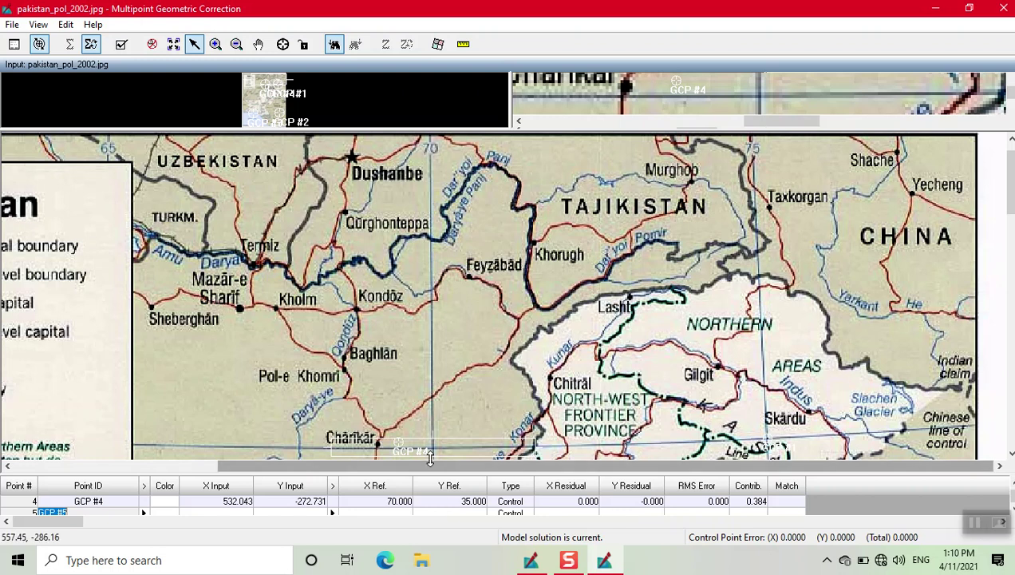
Step: Start resampling the image and set the output file to Topomap in the Image Processing lab-1 folder on drive F
left_click(437, 45)
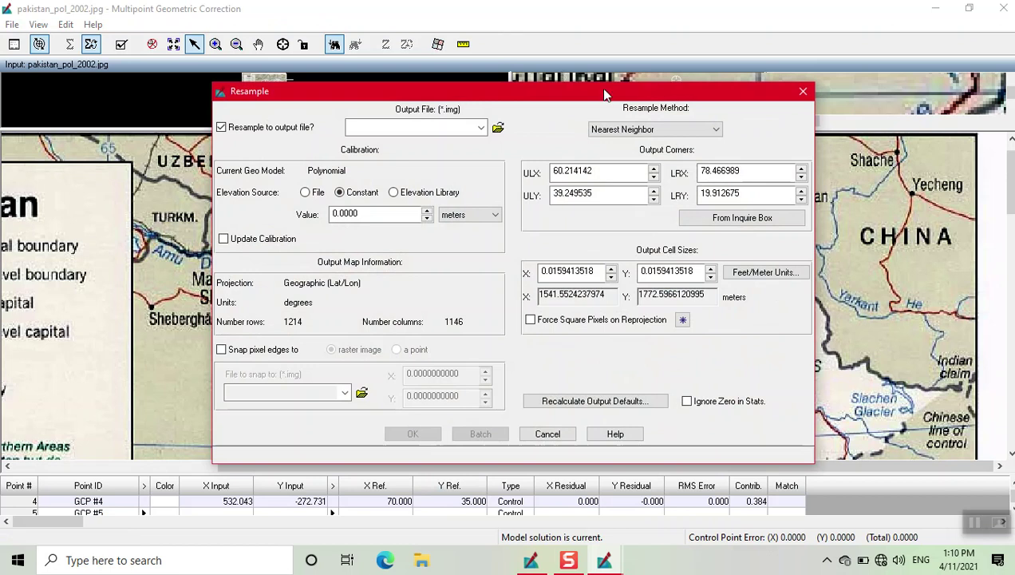
left_click(498, 128)
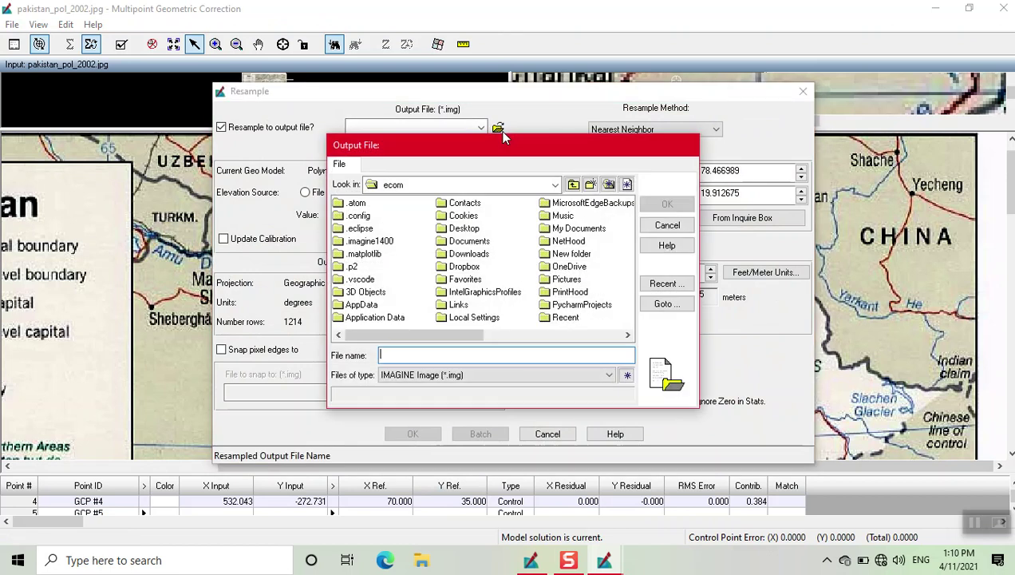
left_click(503, 185)
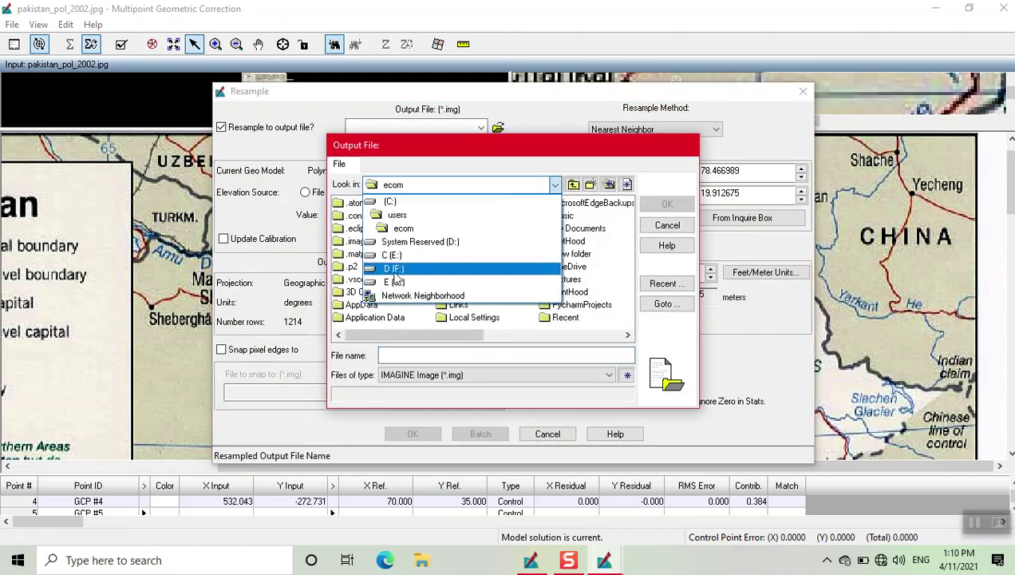
left_click(396, 270)
double_click(380, 240)
left_click(380, 229)
double_click(380, 230)
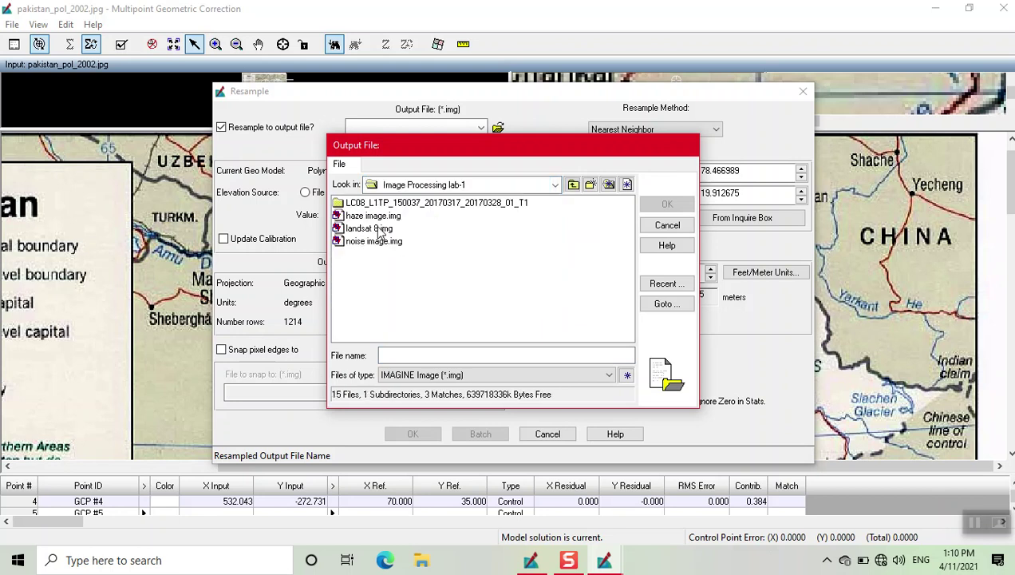
left_click(437, 354)
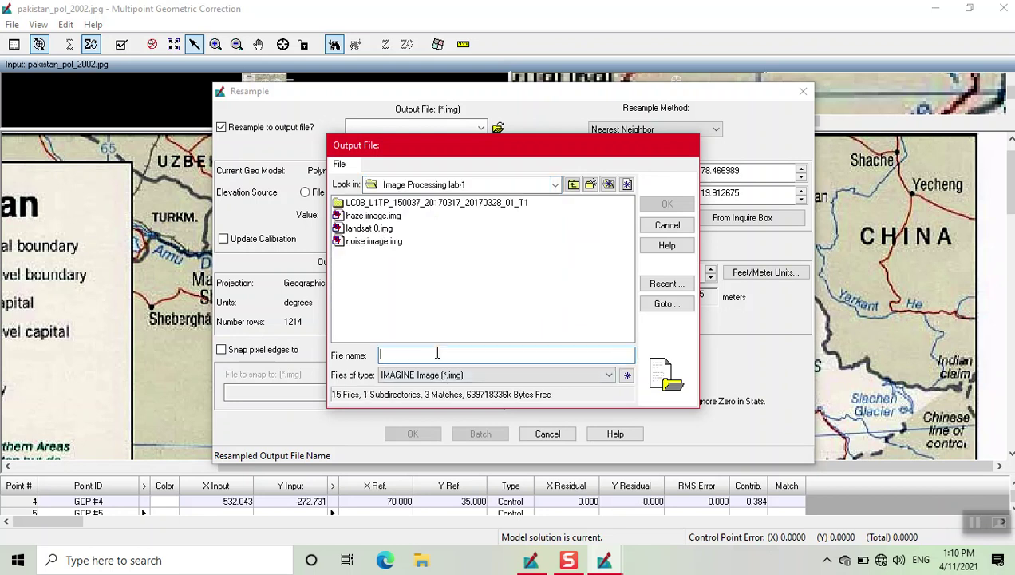
type("Topomap")
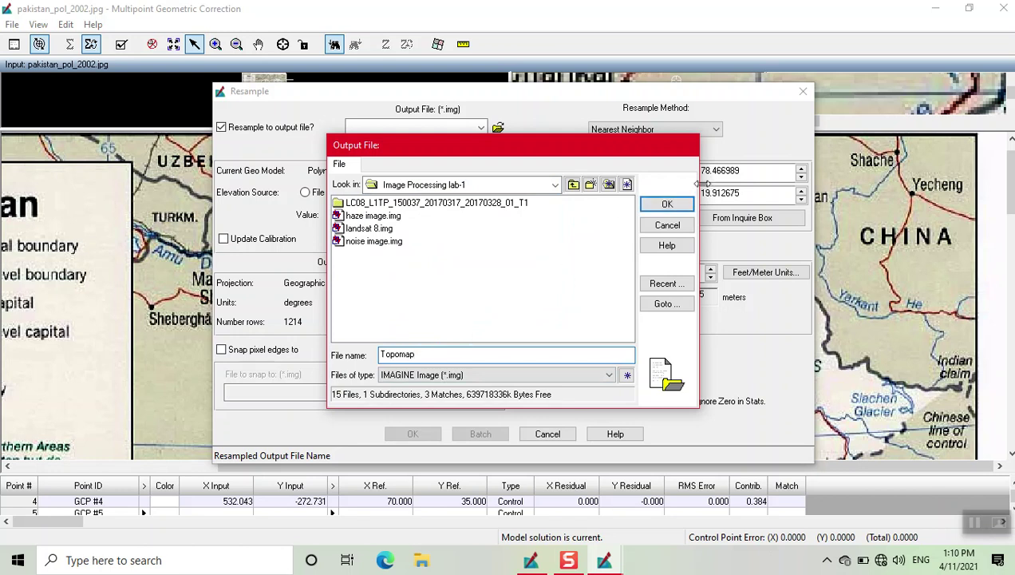
left_click(667, 204)
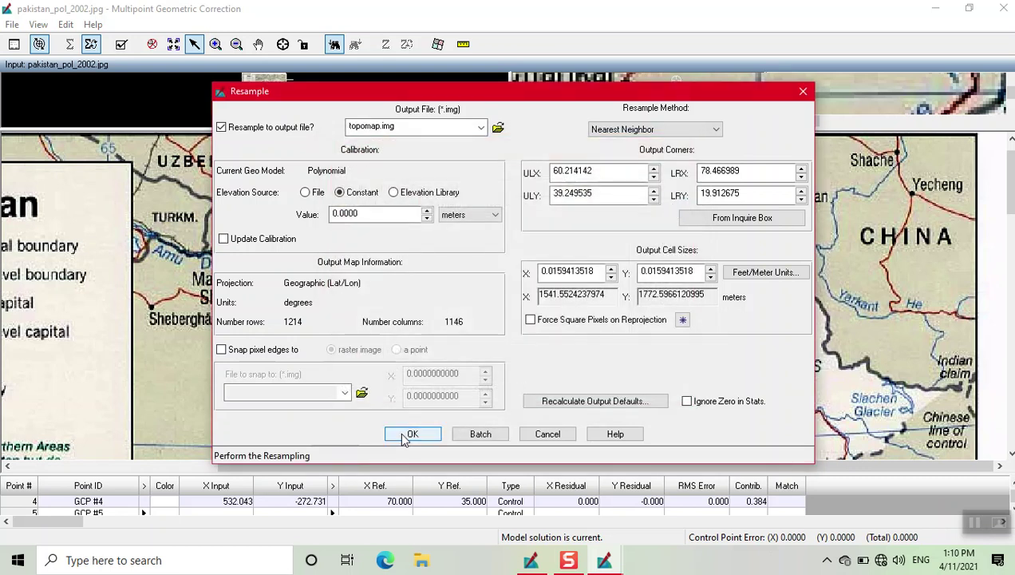
Step: Run the resampling with the Nearest Neighbor method and close the process list
left_click(406, 437)
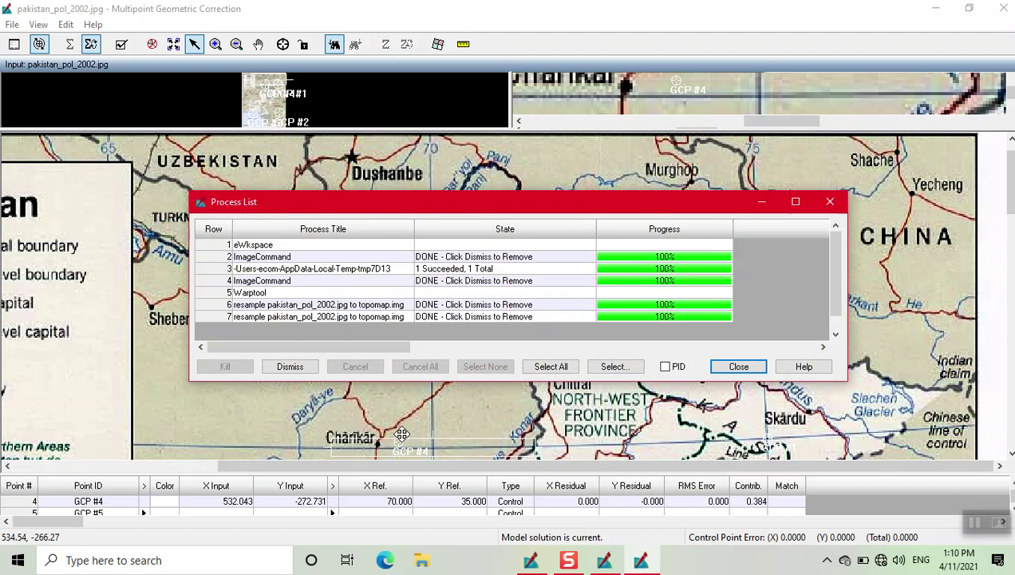
scroll(610, 301, "down", 1)
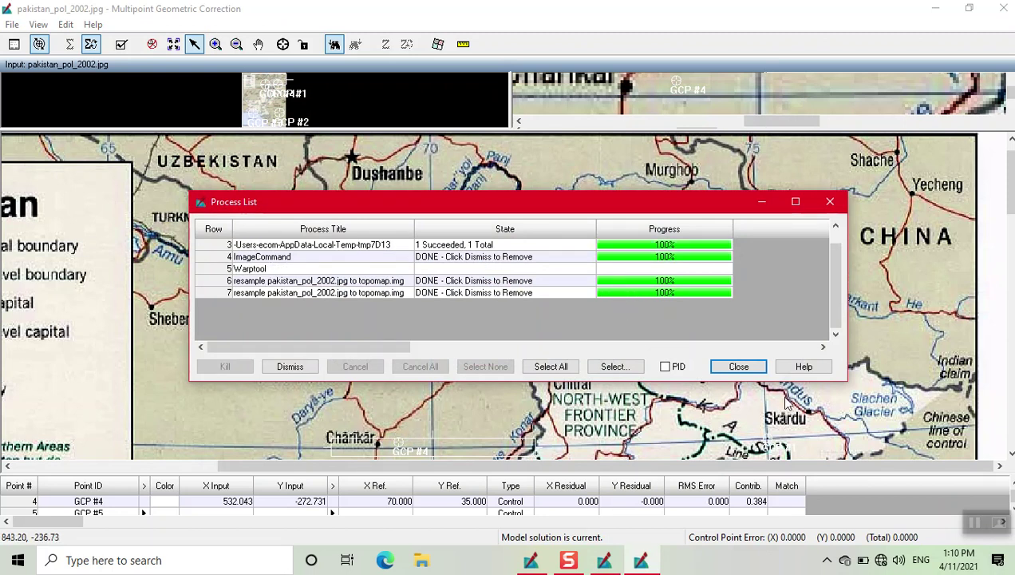
left_click(754, 372)
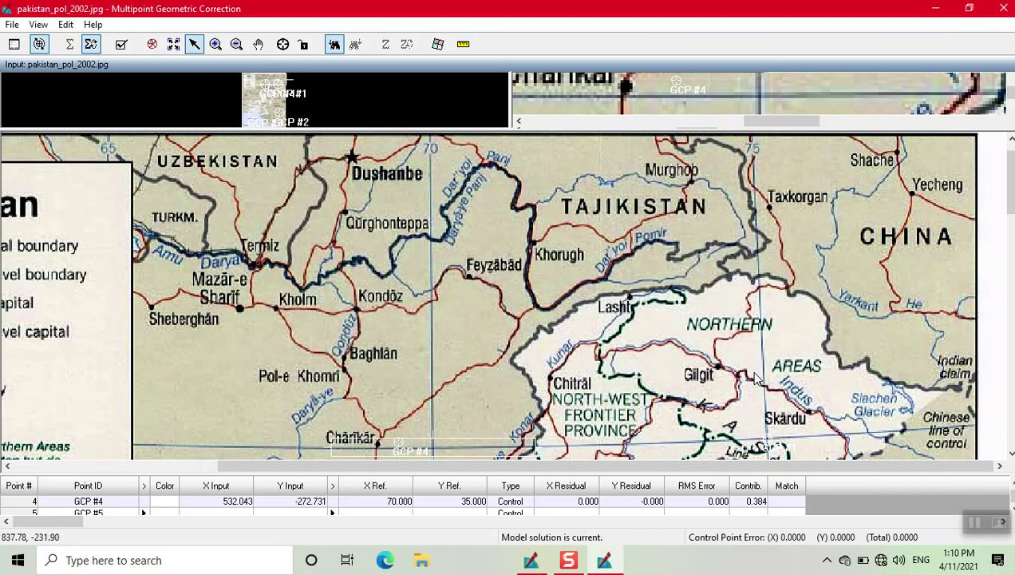
Step: Close the Multipoint Geometric Correction session without saving the geometric model or the reference points
left_click(1007, 8)
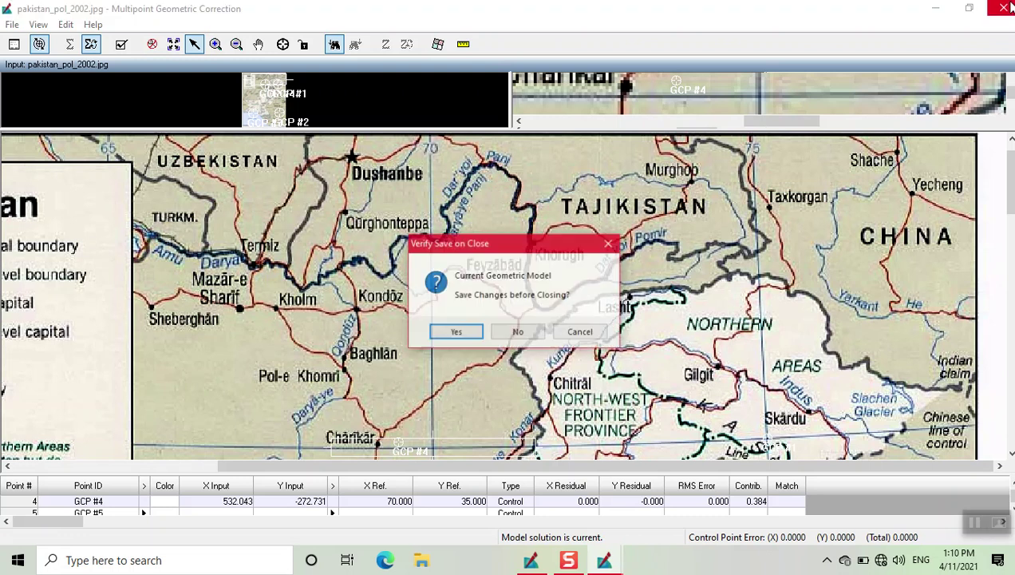
left_click(517, 332)
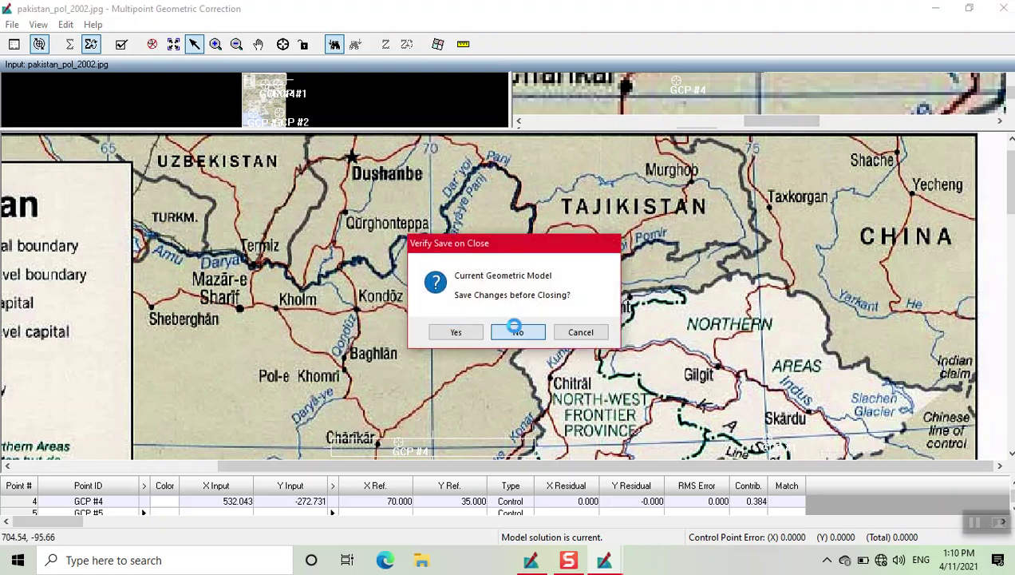
left_click(565, 337)
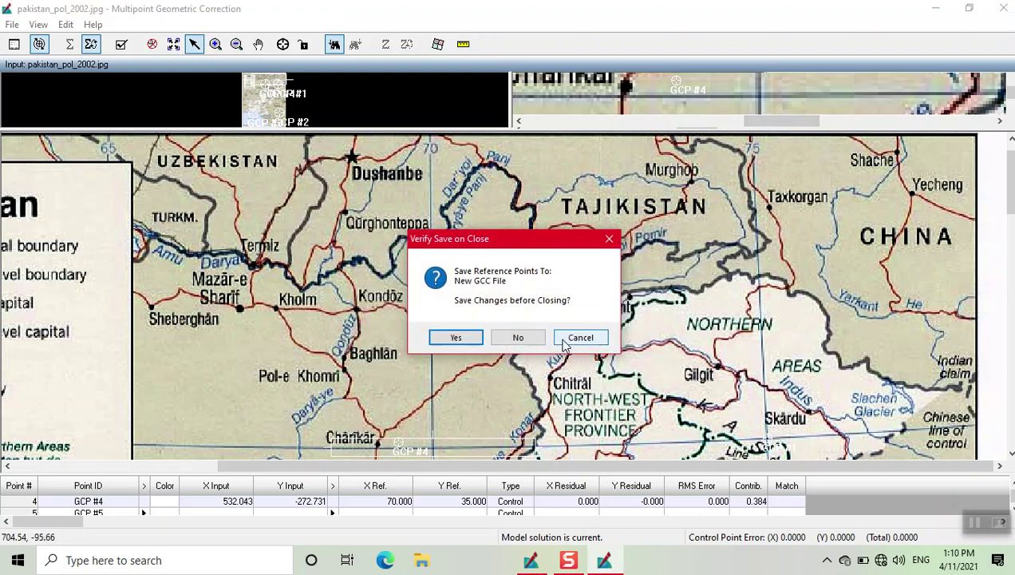
left_click(531, 336)
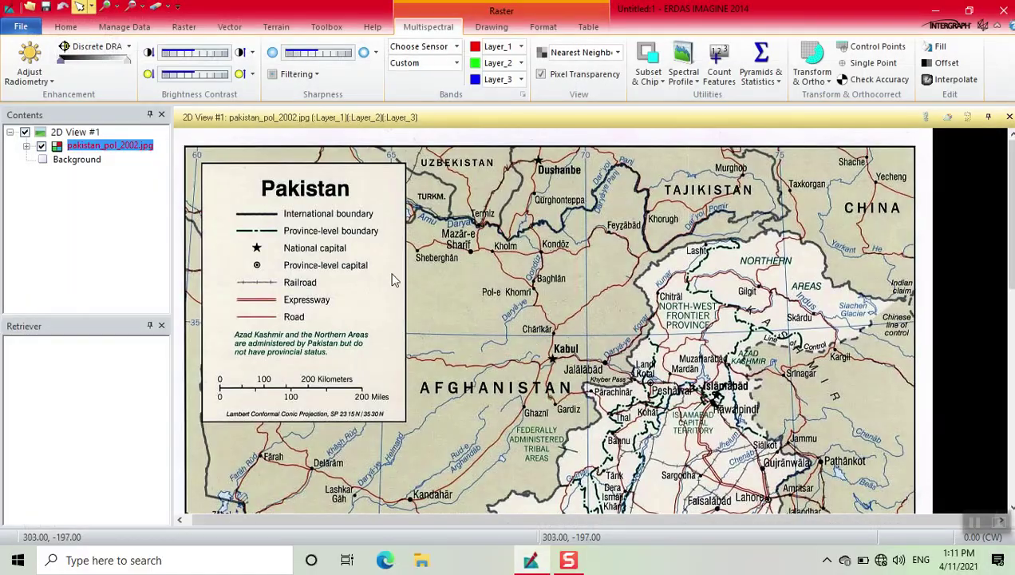
Step: Add topomap.img to the 2D view and fit it to the window with the pakistan_pol_2002.jpg layer hidden
left_click(22, 27)
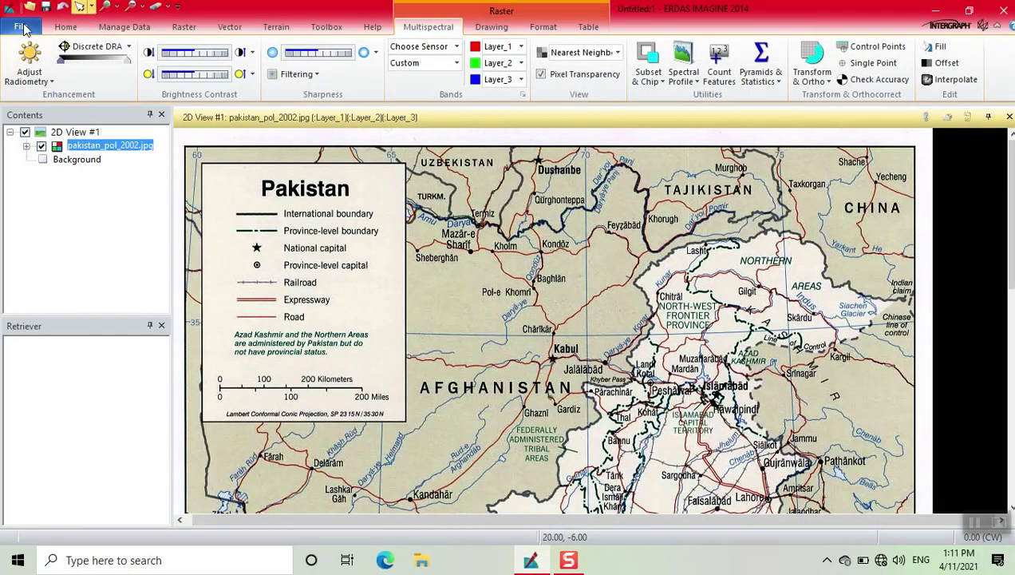
left_click(149, 78)
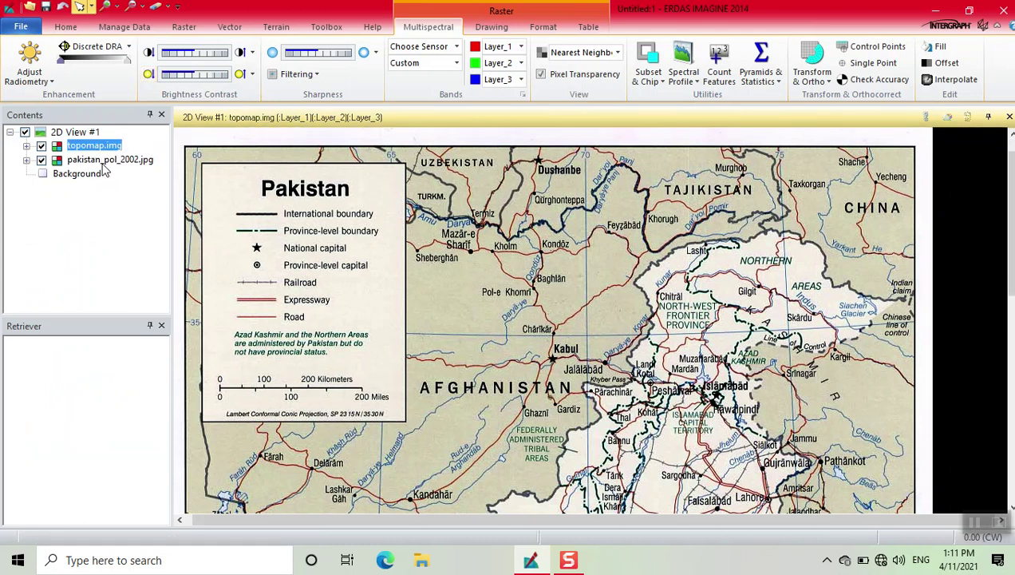
double_click(48, 162)
left_click(41, 160)
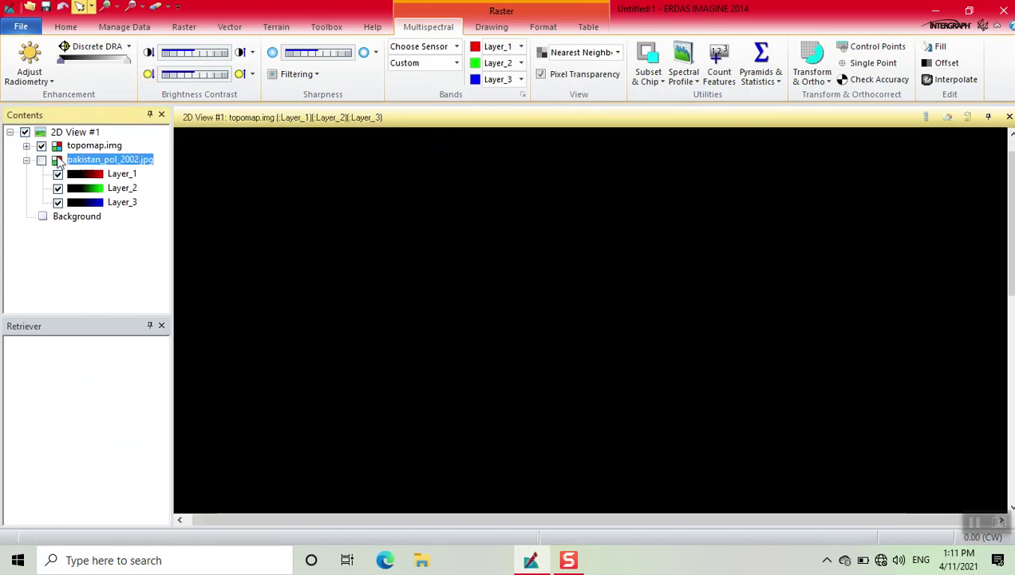
right_click(78, 151)
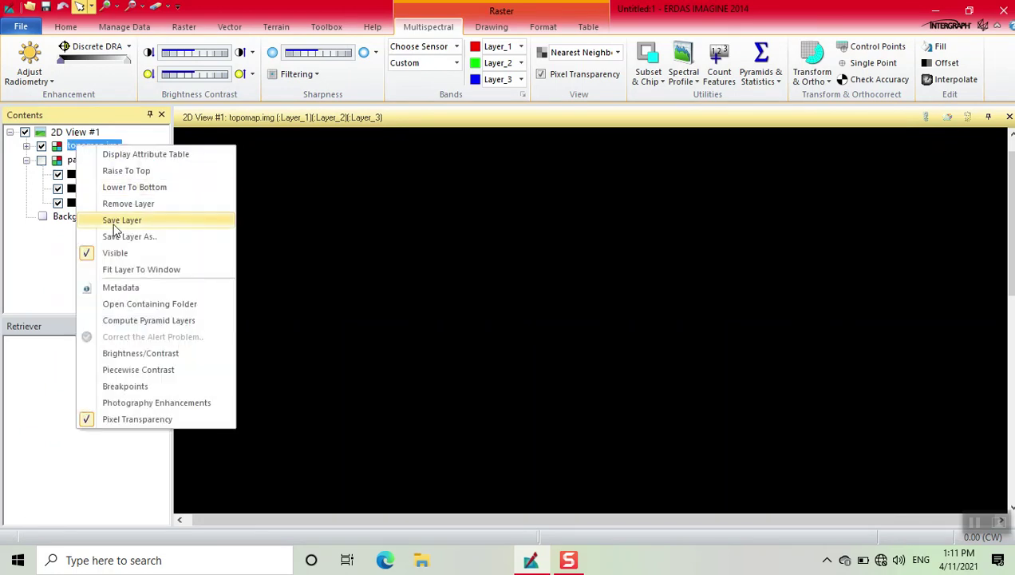
left_click(124, 269)
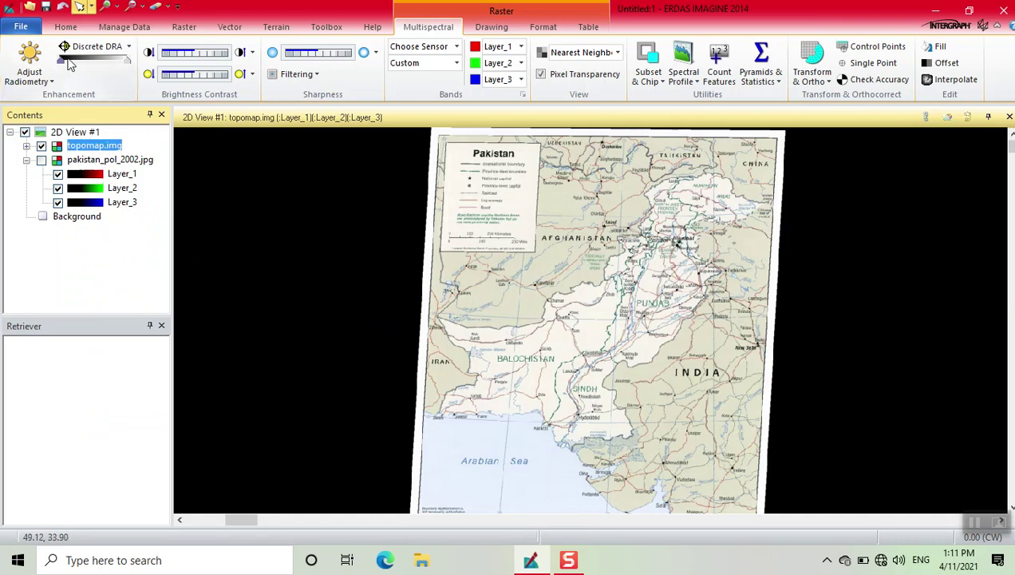
Step: Review the map and projection information in topomap.img's image metadata
left_click(64, 31)
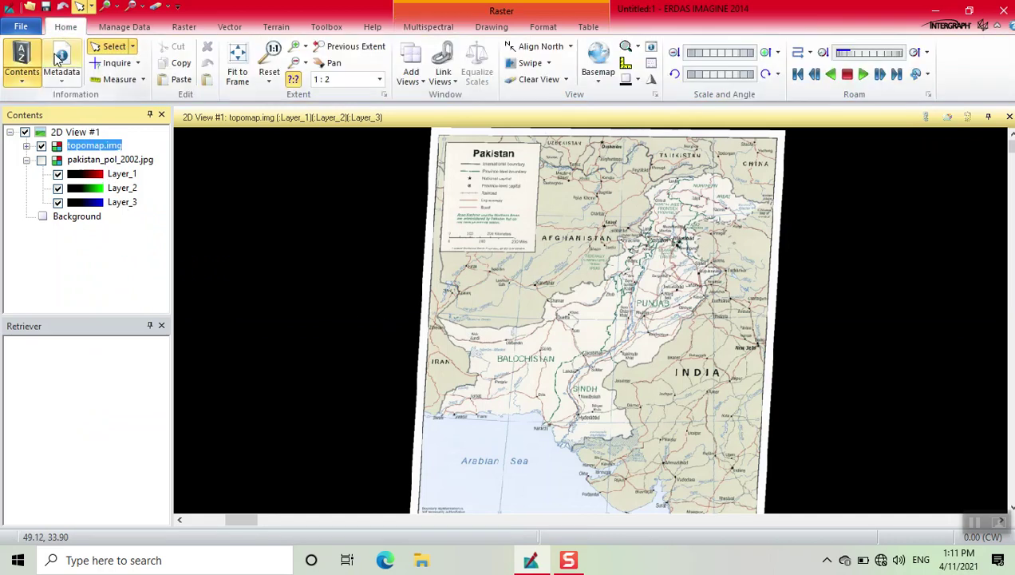
left_click(59, 63)
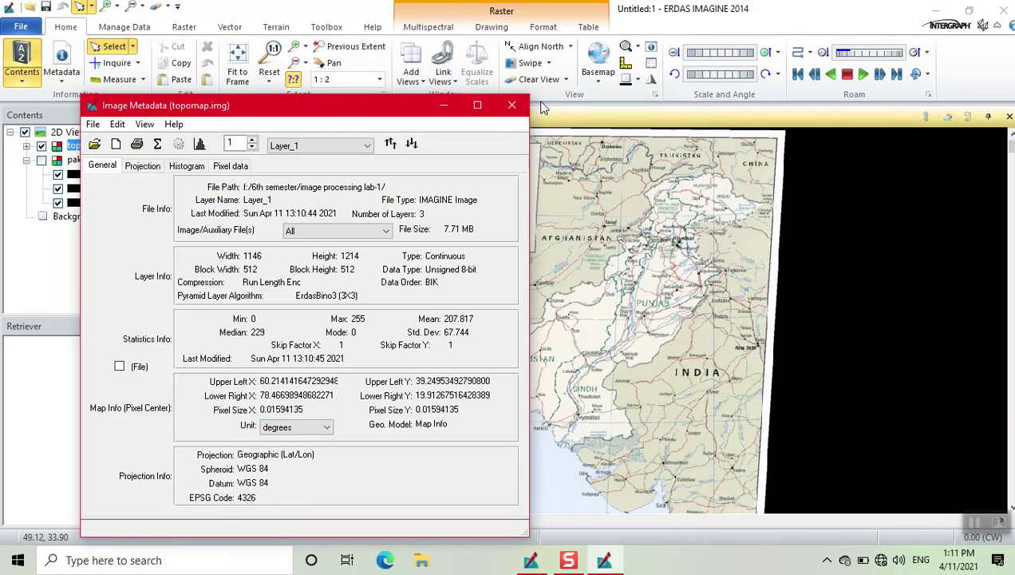
left_click(511, 105)
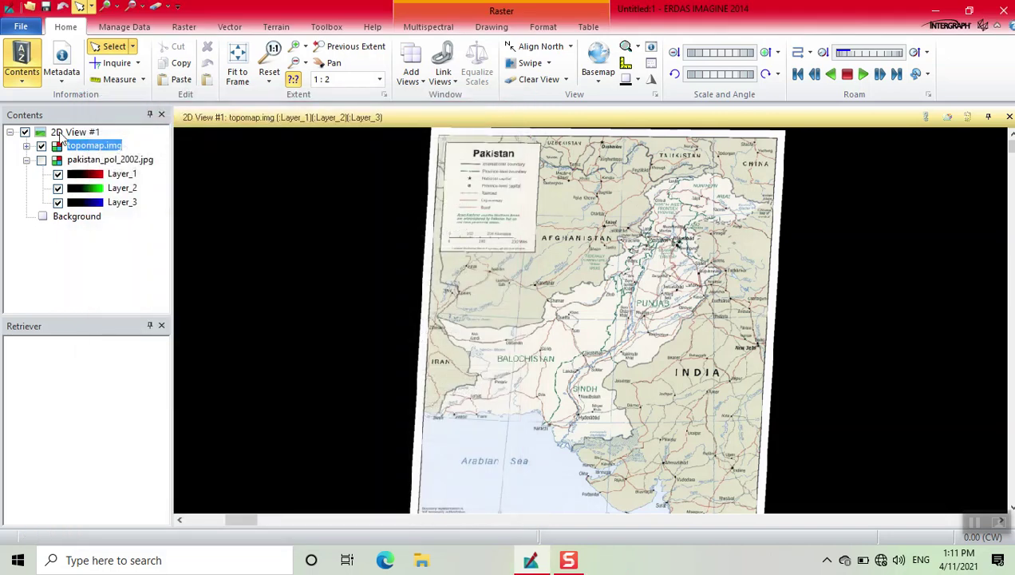
Step: Turn on pakistan_pol_2002.jpg instead of topomap.img and open the original image's metadata to check its map and projection information
left_click(40, 160)
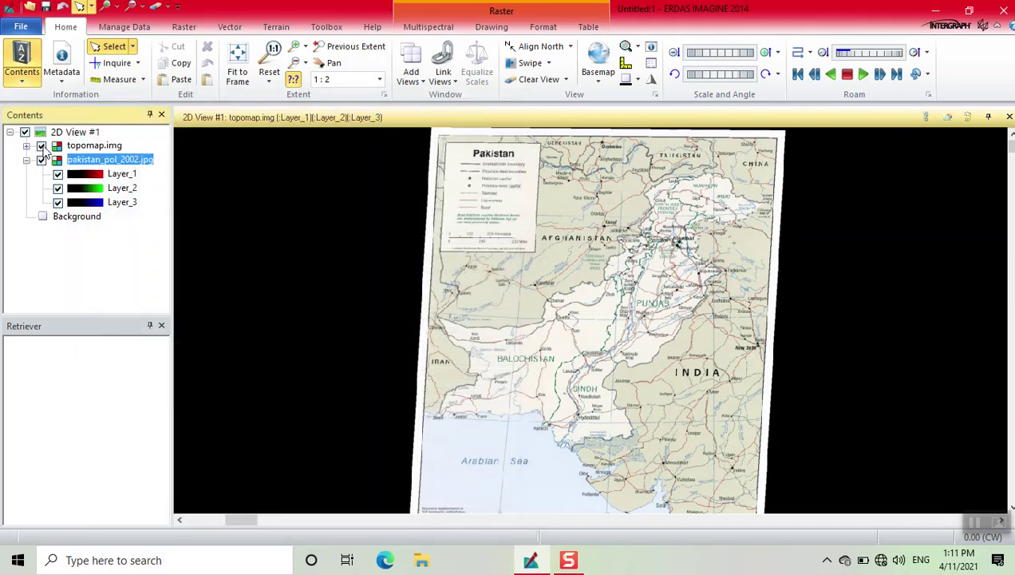
left_click(41, 145)
left_click(68, 73)
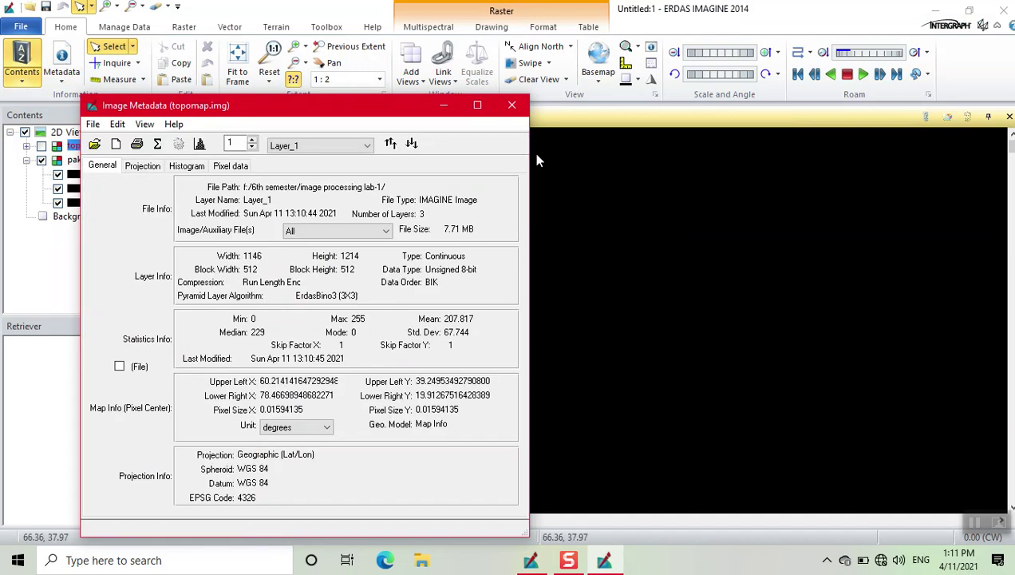
left_click(513, 107)
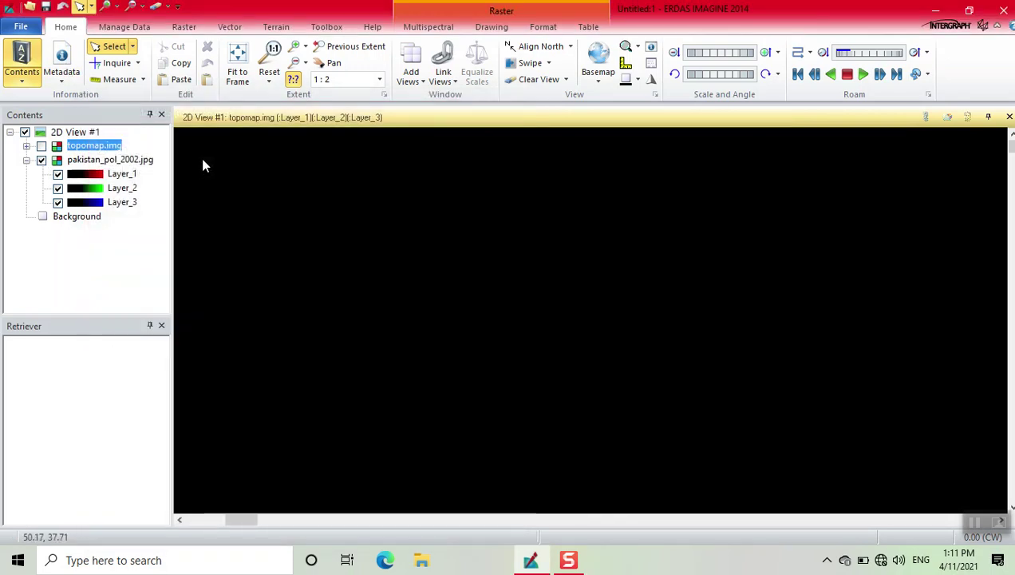
left_click(124, 160)
left_click(62, 53)
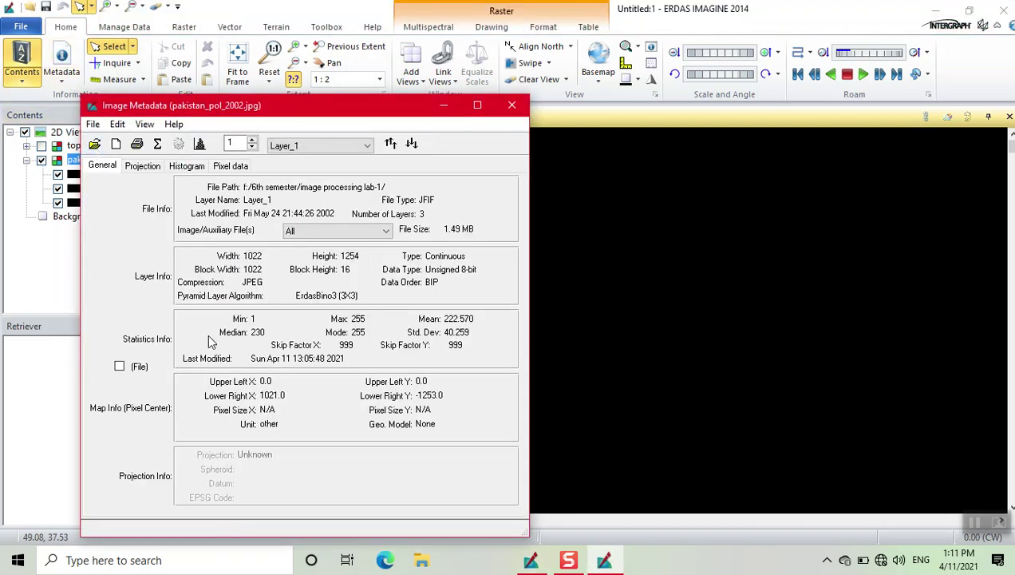